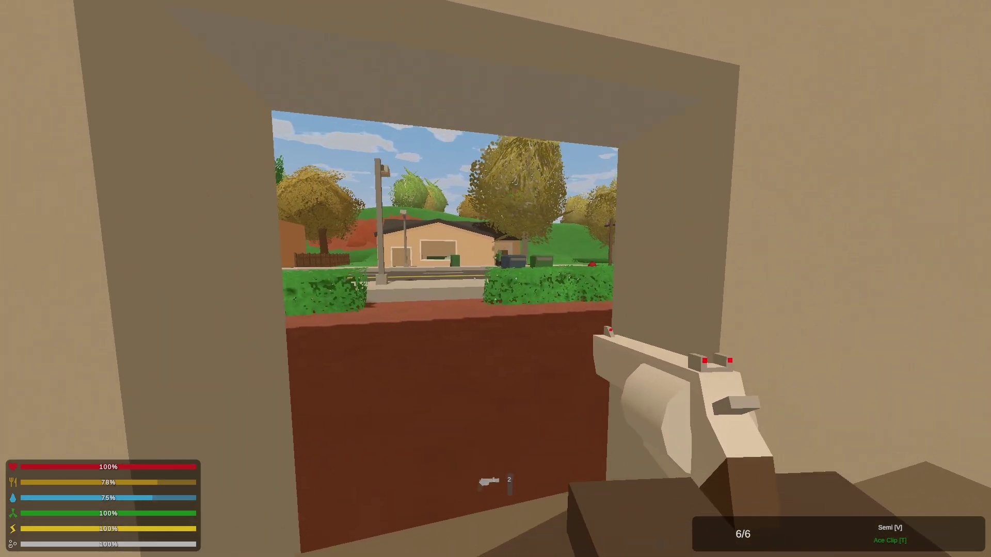
Step: Aim out the window and shoot the attacking zombie
{"action": "right_click", "coordinate": [495, 279]}
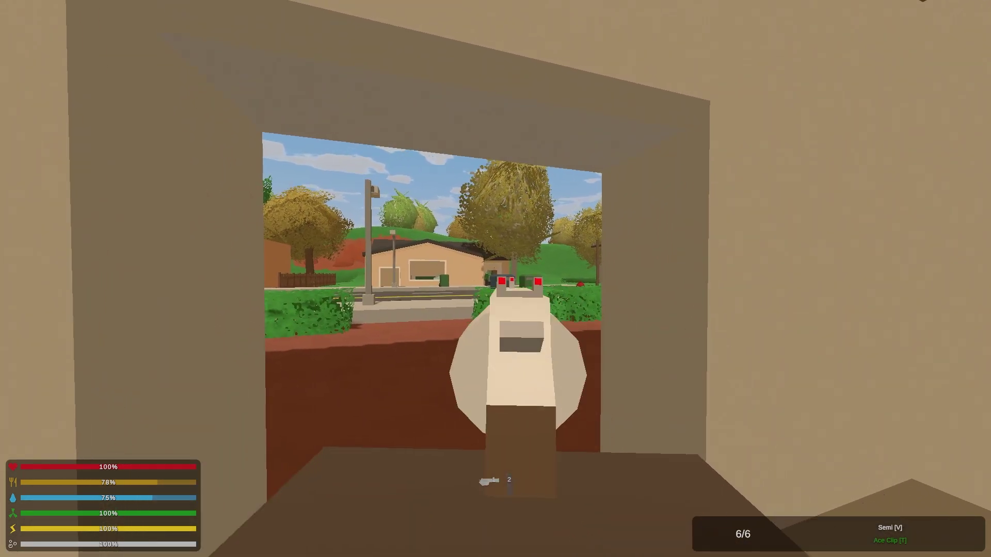
{"action": "key", "text": "s"}
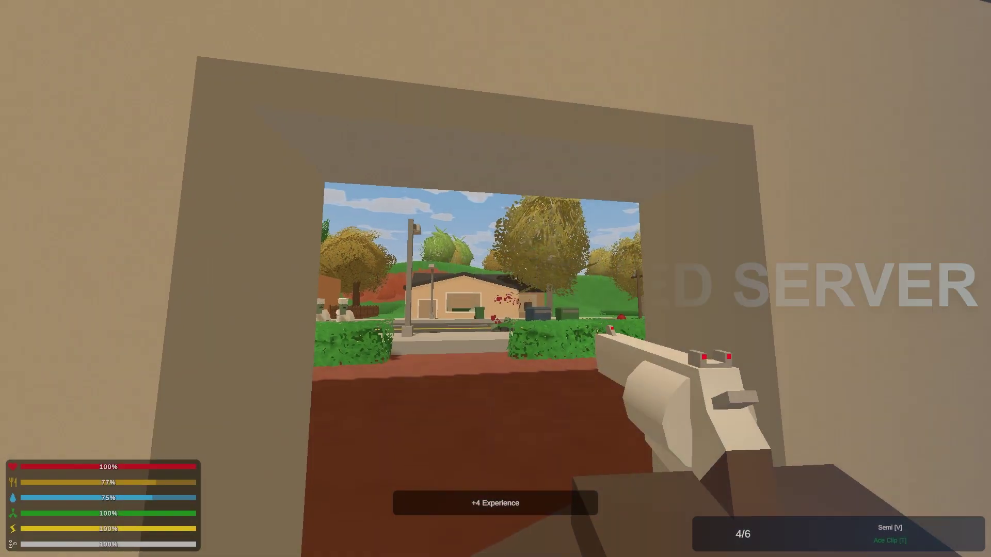
{"action": "key", "text": "s"}
{"action": "key", "text": "w"}
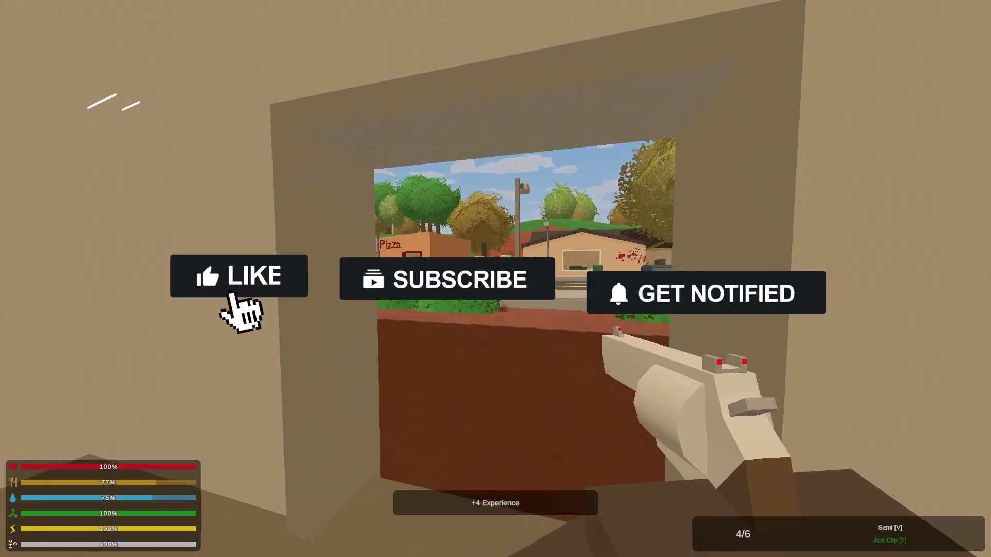
{"action": "left_click", "coordinate": [495, 279]}
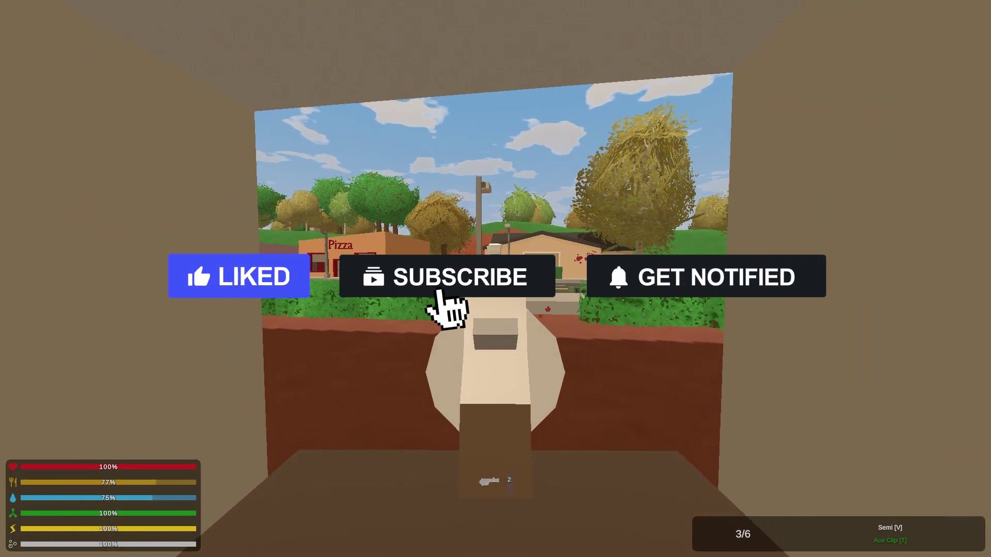
{"action": "left_click", "coordinate": [496, 278]}
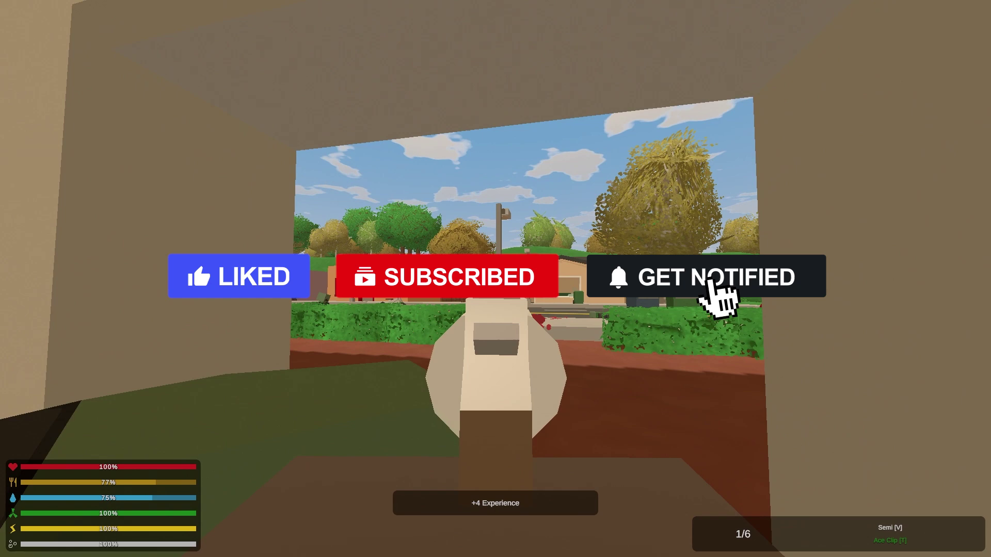
{"action": "left_click", "coordinate": [495, 279]}
{"action": "left_click", "coordinate": [495, 279]}
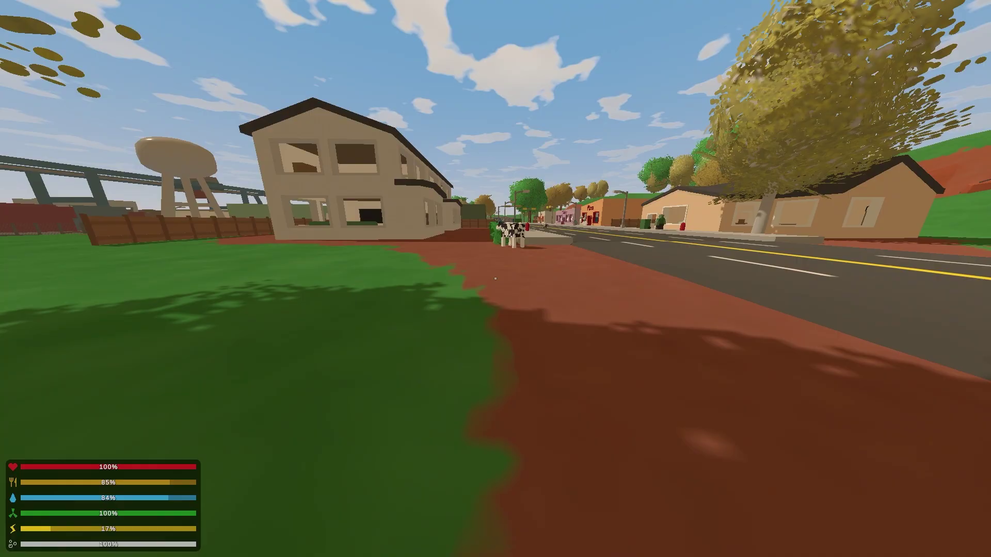
Step: Head past the cow and send /Cycle 5400 in chat, then move along the beach
{"action": "key", "text": "w"}
{"action": "key", "text": "w"}
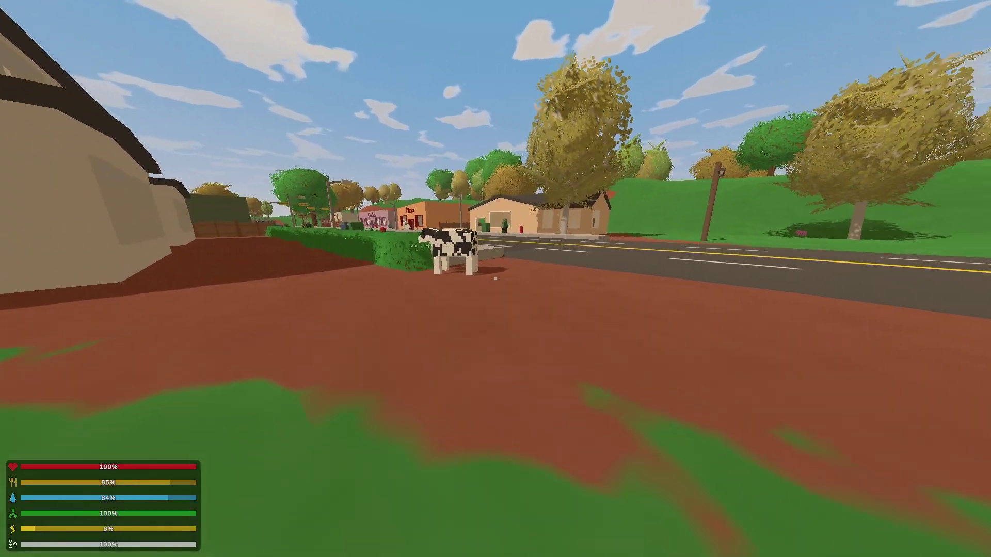
{"action": "key", "text": "w"}
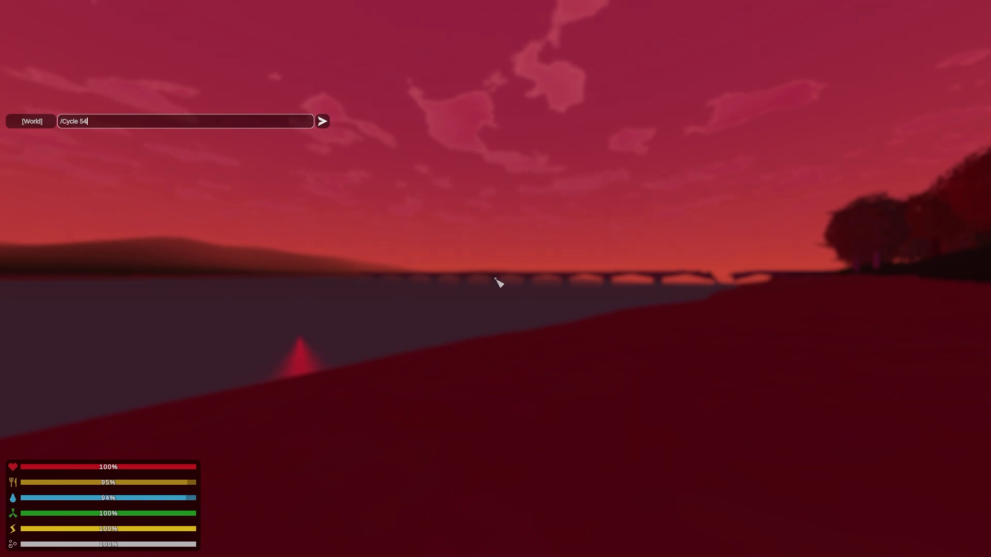
{"action": "key", "text": "Return"}
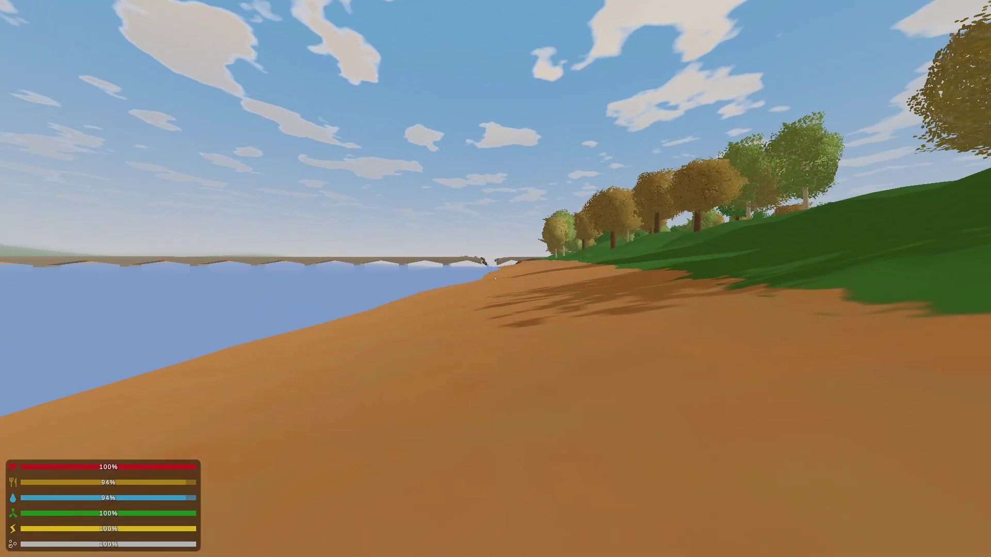
{"action": "key", "text": "space"}
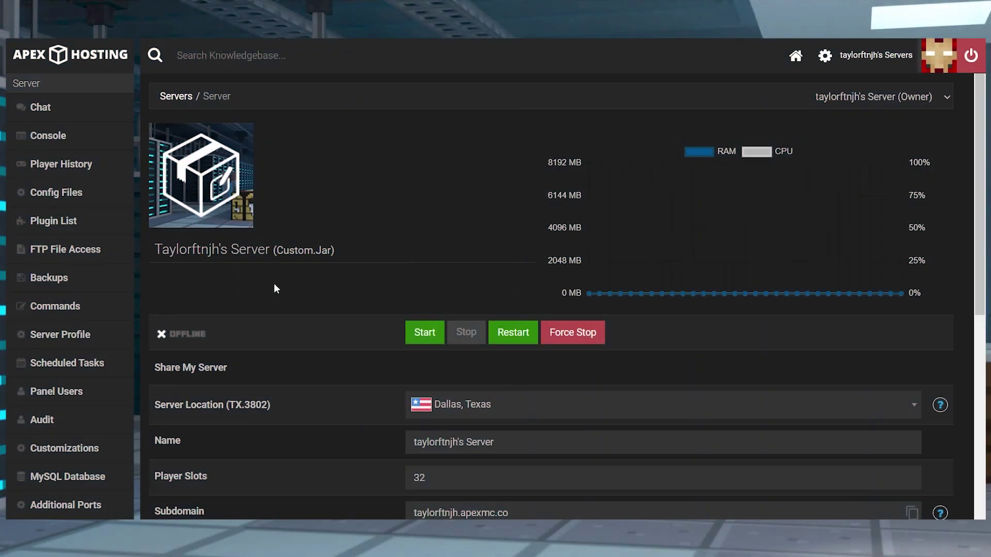
Step: Pick Unturned from the server's Game File list
{"action": "scroll", "coordinate": [274, 284], "scroll_direction": "down", "scroll_amount": 8}
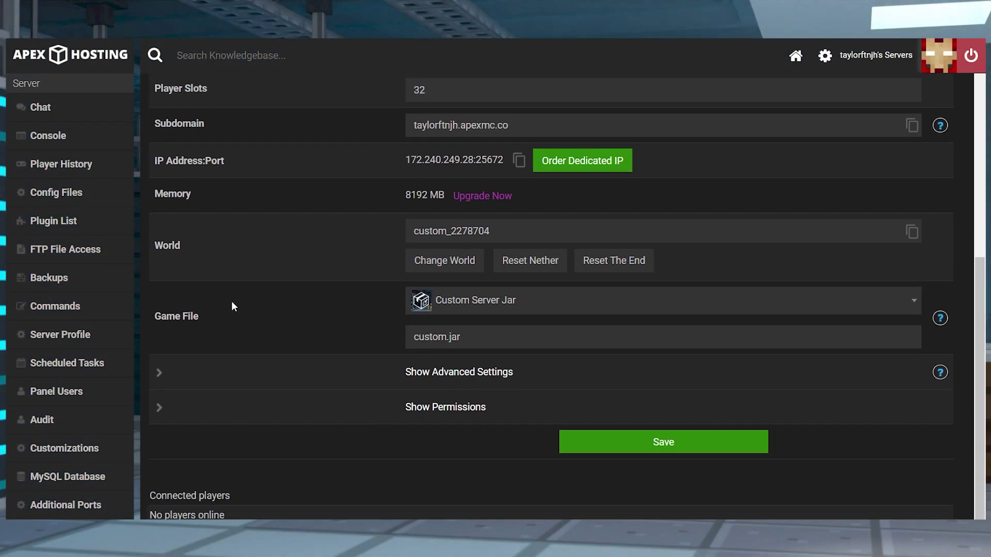
{"action": "triple_click", "coordinate": [155, 321]}
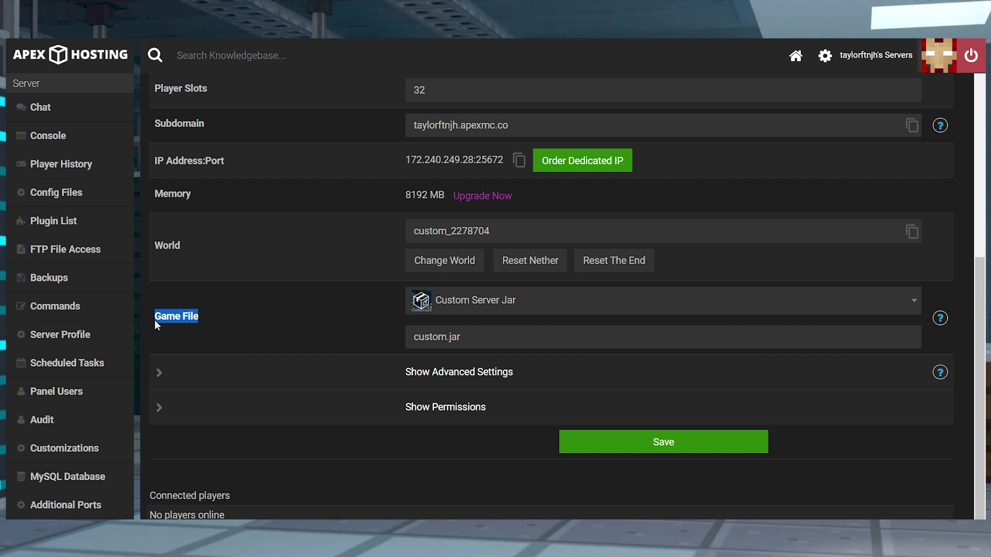
{"action": "left_click", "coordinate": [613, 307]}
{"action": "type", "text": "unturned"}
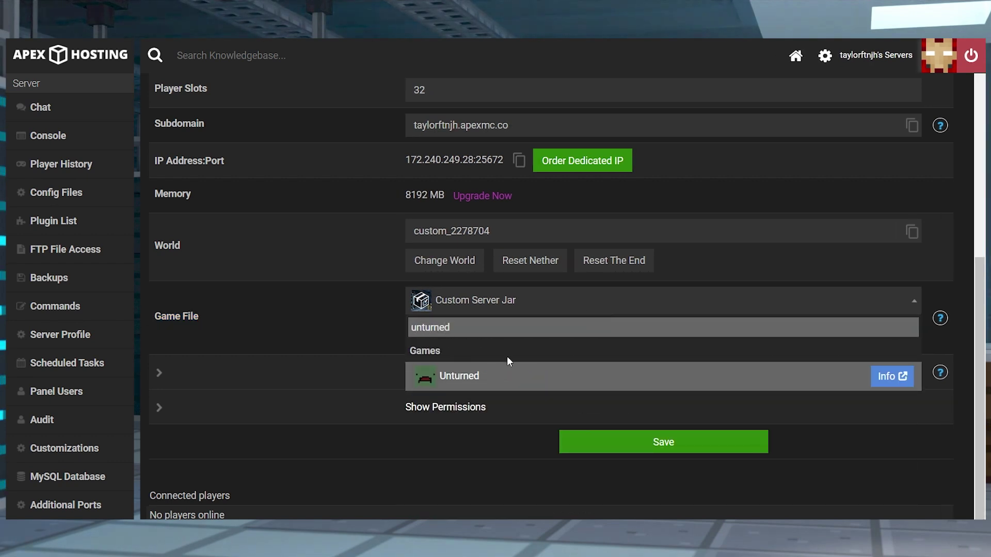
{"action": "left_click", "coordinate": [496, 390]}
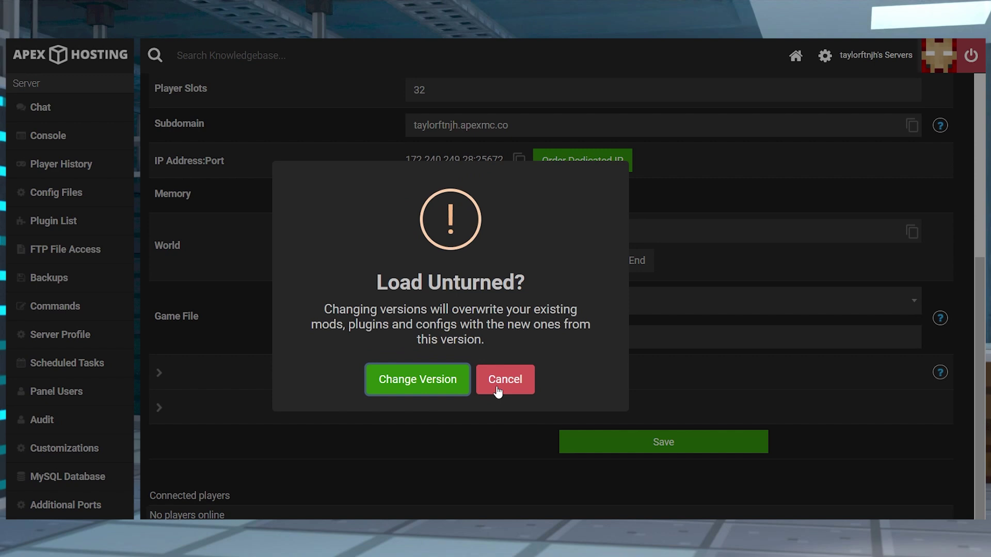
Step: Apply the version change with a new world and restart the server
{"action": "left_click", "coordinate": [436, 391]}
{"action": "left_click", "coordinate": [405, 396]}
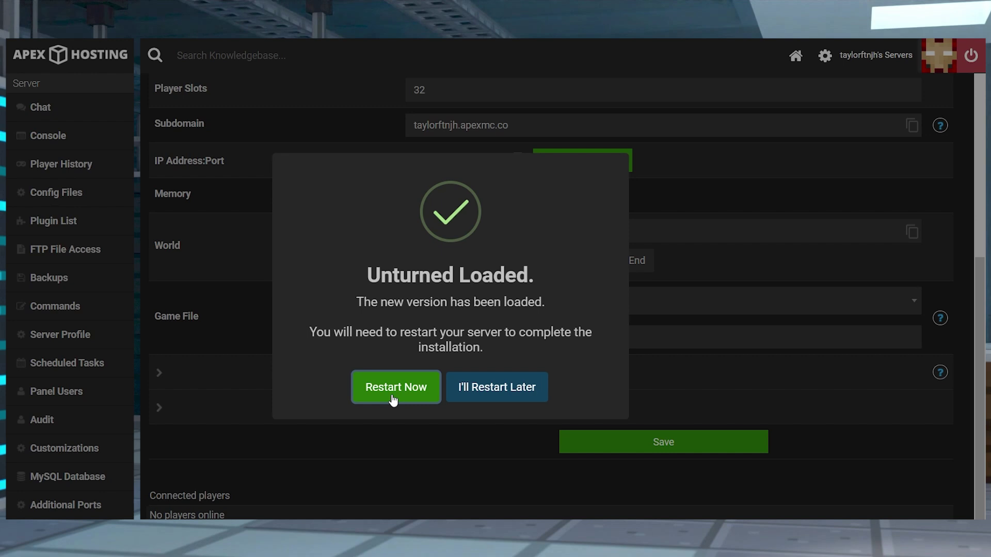
{"action": "left_click", "coordinate": [392, 396]}
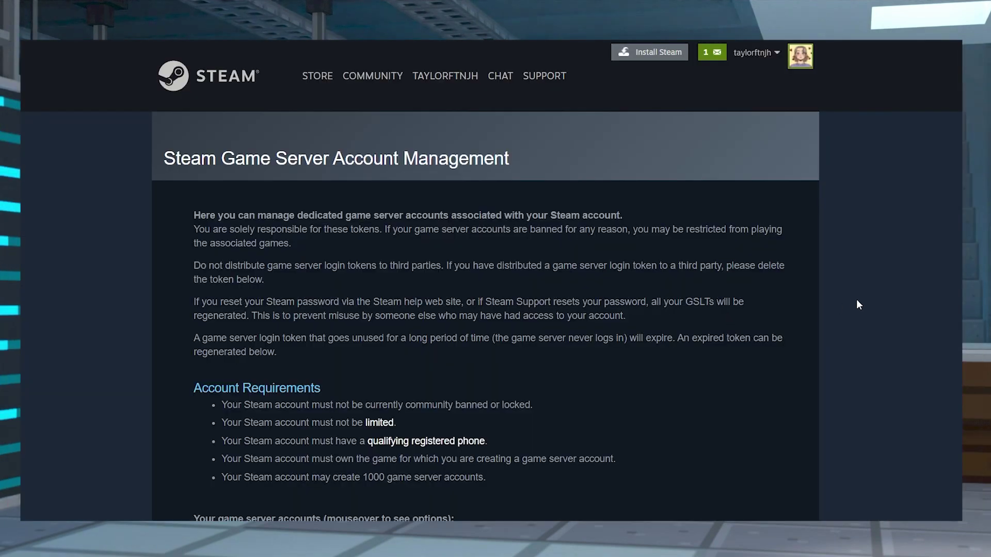
Step: Create a game server account for app 304930 with memo 'unturned' and select its login token
{"action": "scroll", "coordinate": [859, 305], "scroll_direction": "down", "scroll_amount": 5}
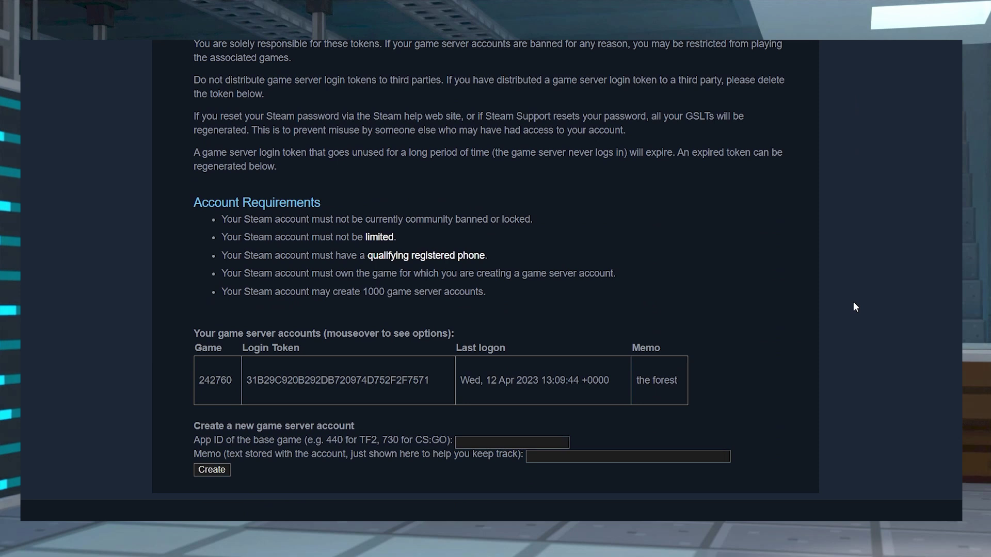
{"action": "mouse_move", "coordinate": [698, 352]}
{"action": "left_click", "coordinate": [534, 390]}
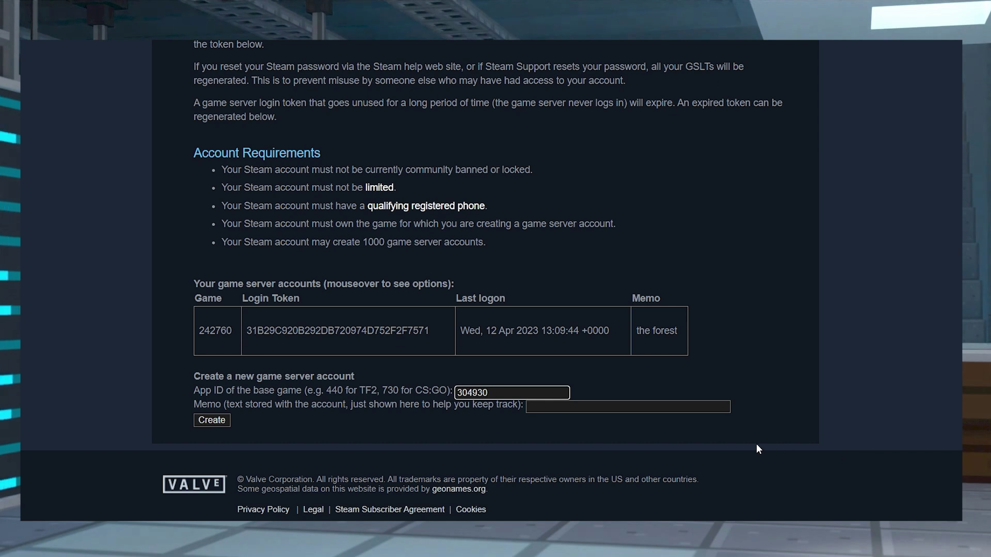
{"action": "left_click", "coordinate": [569, 407]}
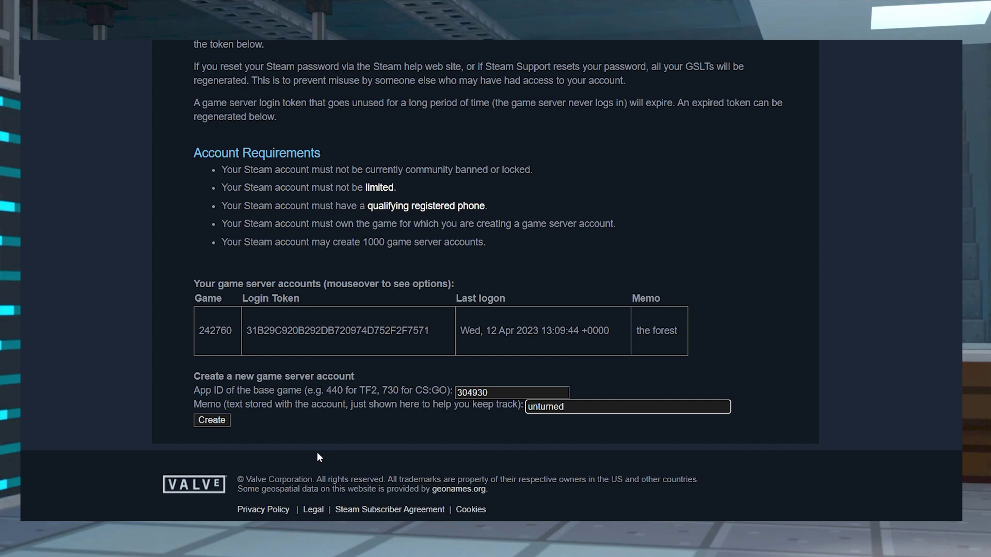
{"action": "left_click", "coordinate": [212, 421]}
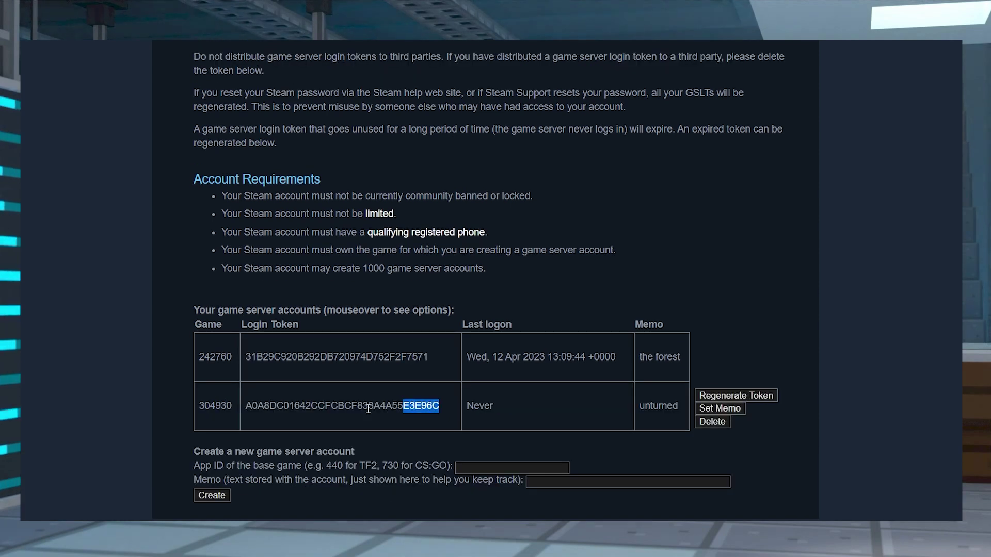
{"action": "left_click_drag", "start_coordinate": [368, 409], "coordinate": [255, 409]}
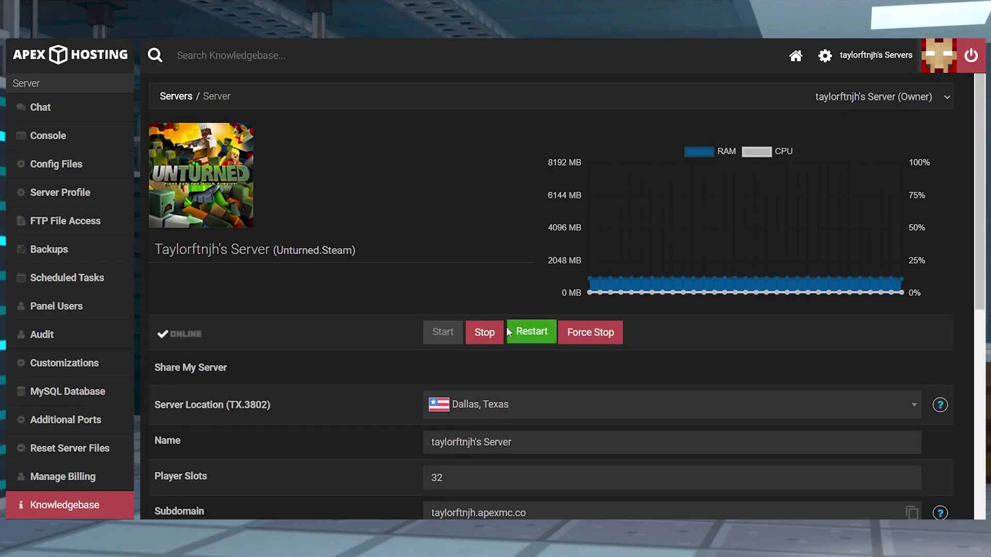
Step: Stop the server and paste the login token into the server customizations
{"action": "left_click", "coordinate": [488, 332]}
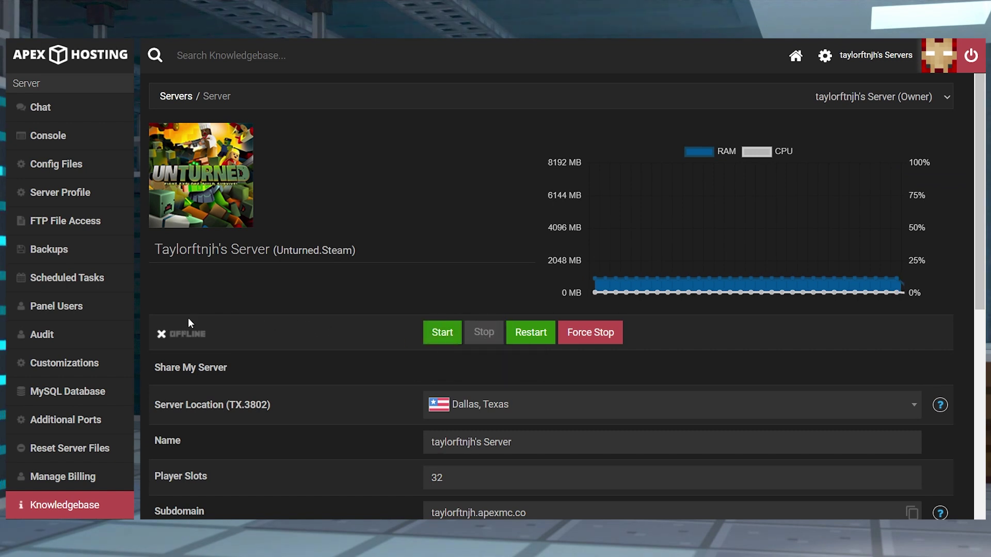
{"action": "left_click", "coordinate": [64, 363]}
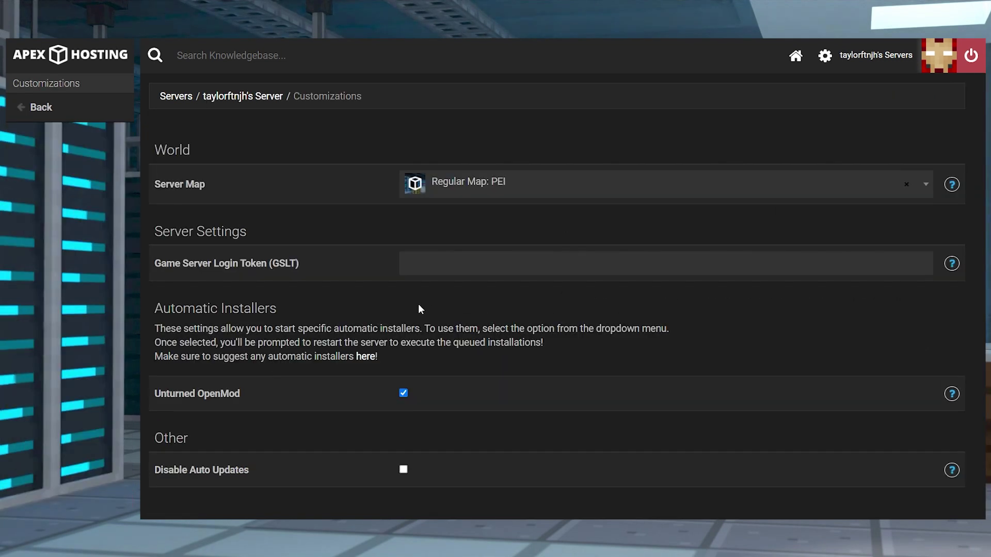
{"action": "left_click", "coordinate": [449, 260]}
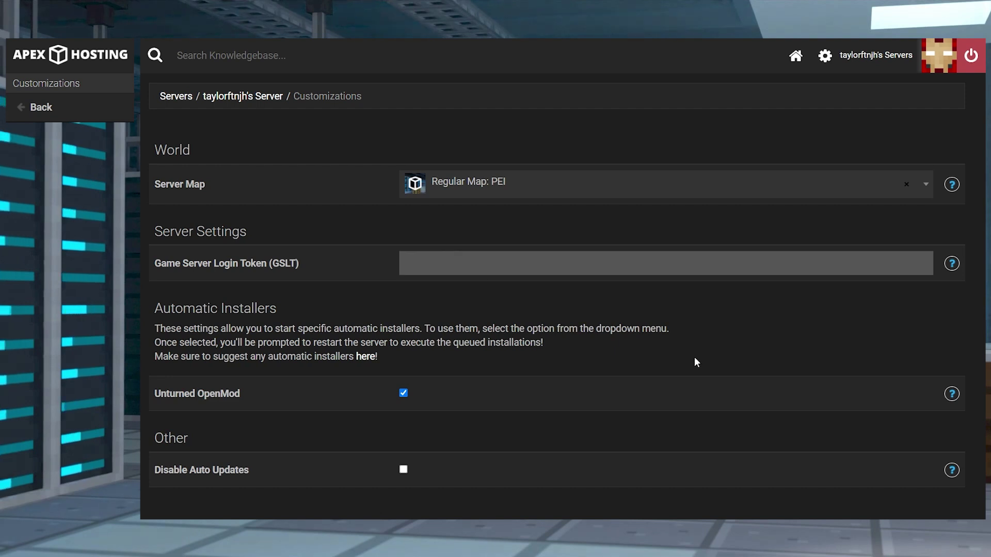
{"action": "key", "text": "ctrl+v"}
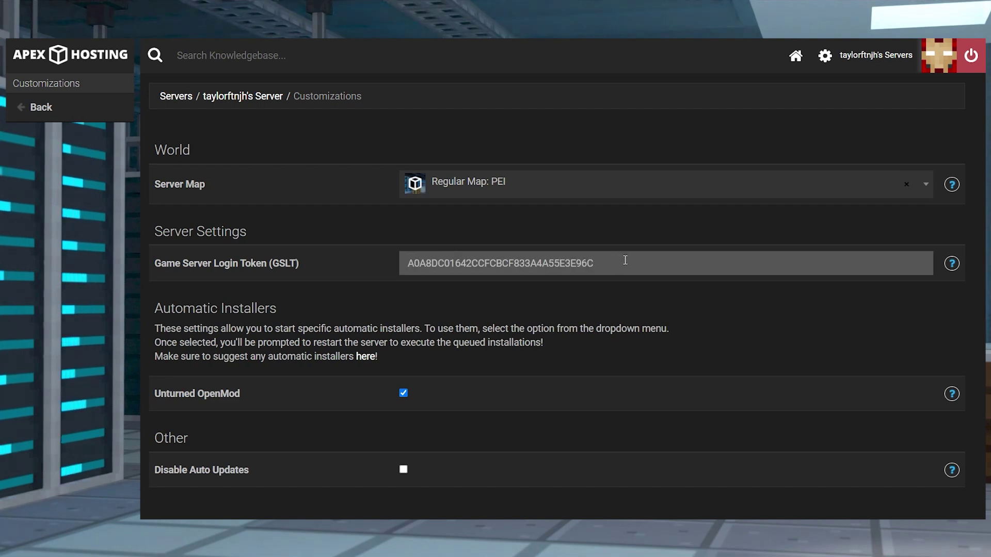
Step: Copy the server's IP address and port from the overview page
{"action": "left_click", "coordinate": [202, 98]}
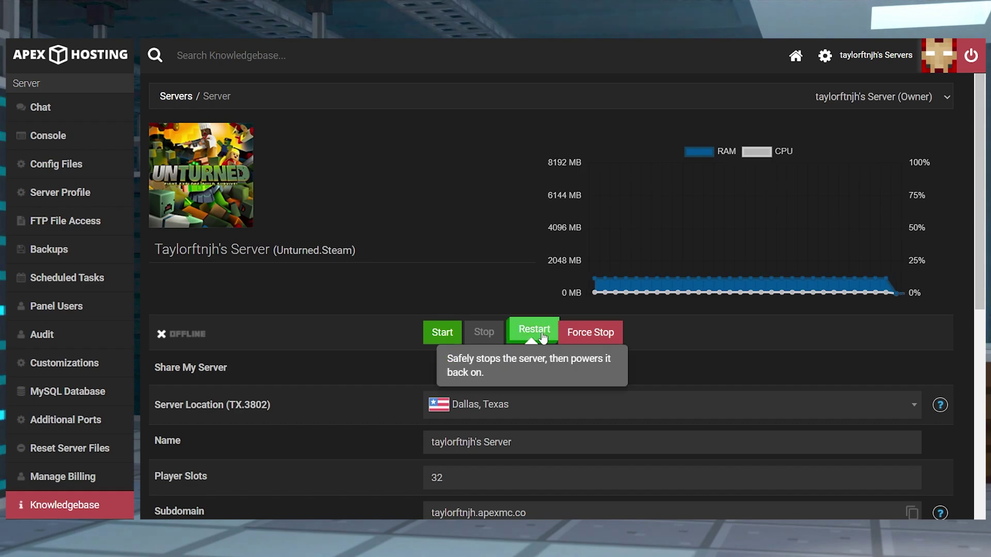
{"action": "scroll", "coordinate": [320, 279], "scroll_direction": "down", "scroll_amount": 2}
{"action": "left_click_drag", "start_coordinate": [233, 414], "coordinate": [153, 420]}
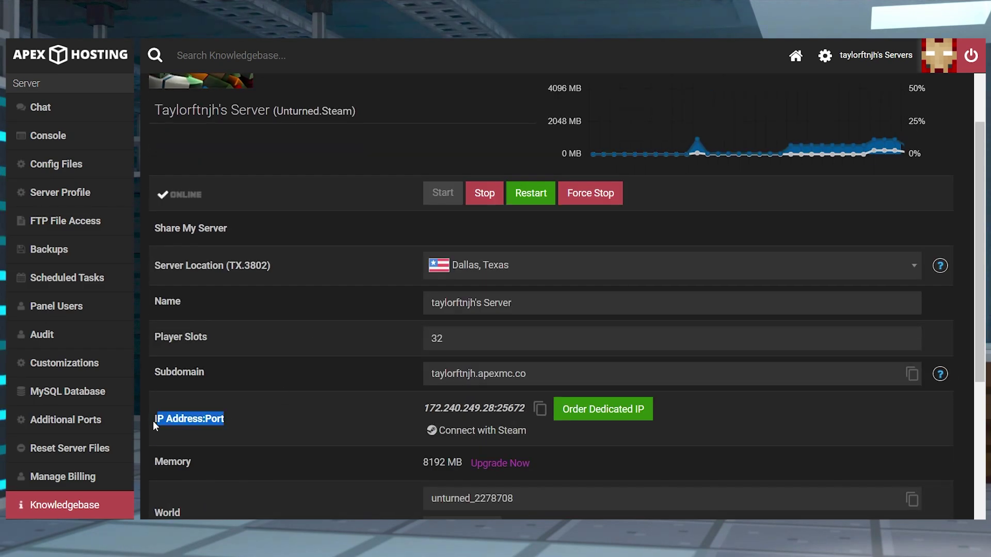
{"action": "left_click", "coordinate": [540, 411]}
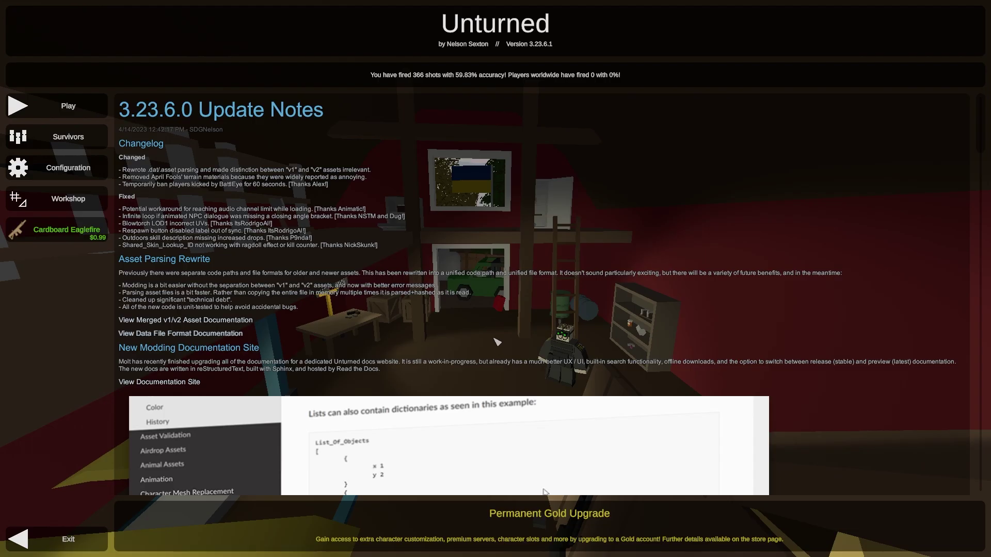
Step: Direct-connect from Unturned's Play menu to 172.240.249.28 on port 25672
{"action": "left_click", "coordinate": [80, 106]}
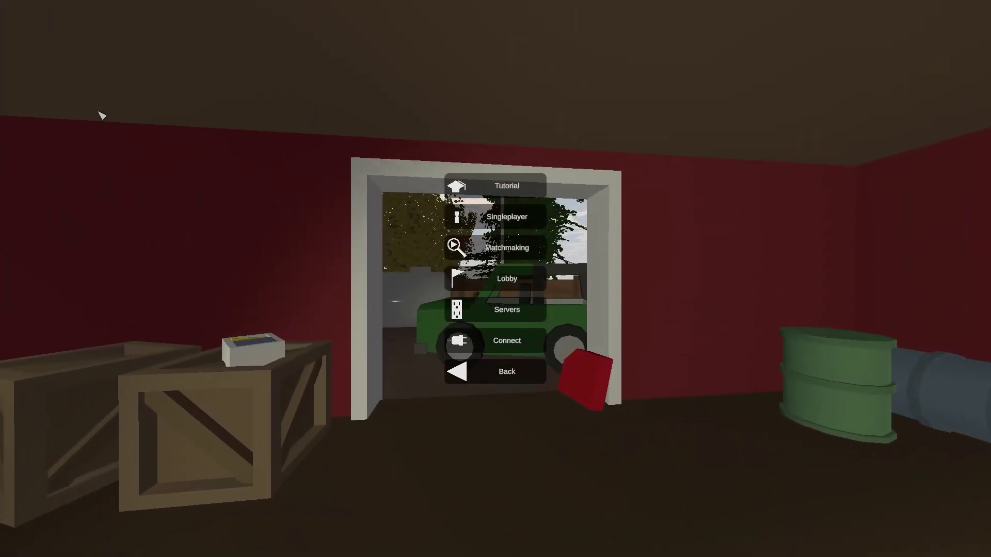
{"action": "left_click", "coordinate": [506, 343]}
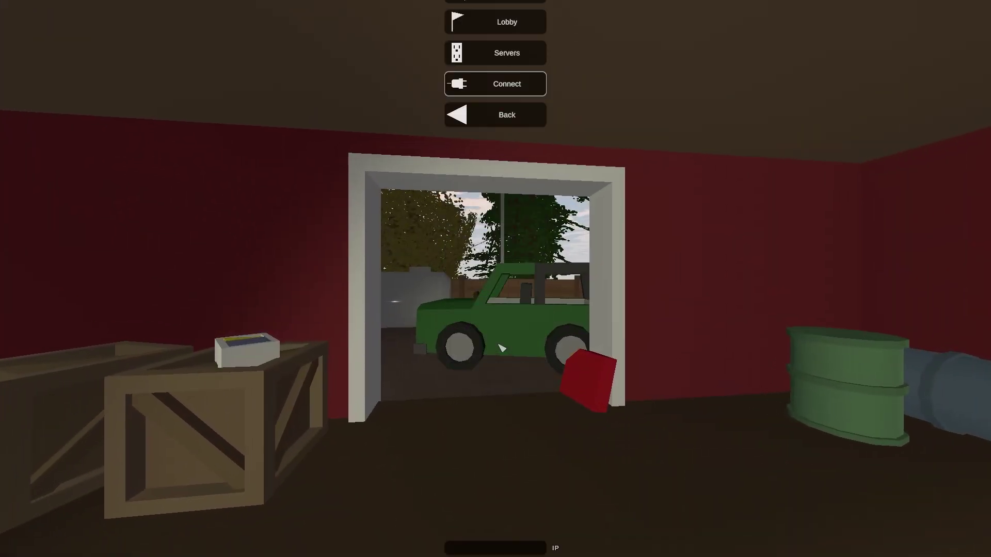
{"action": "left_click", "coordinate": [511, 269]}
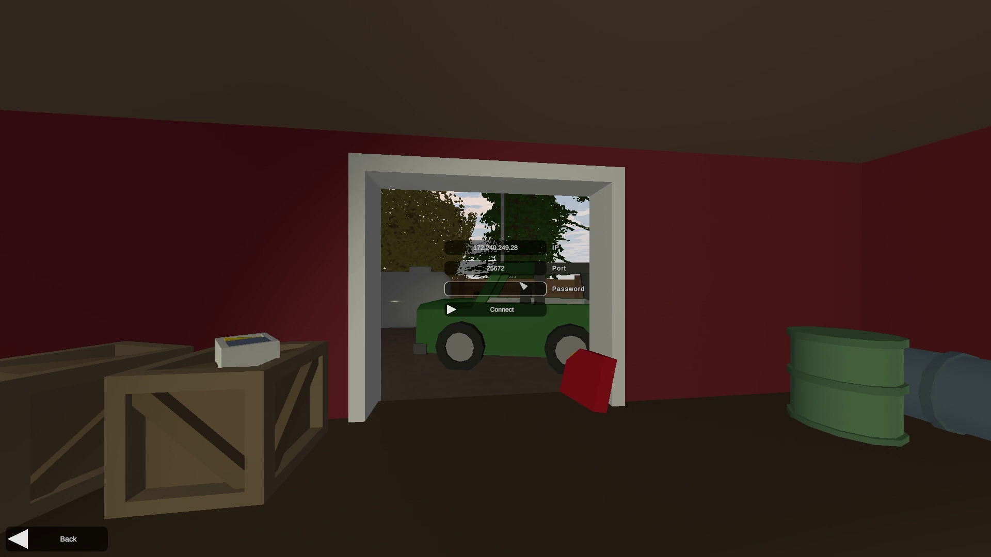
{"action": "left_click", "coordinate": [513, 313]}
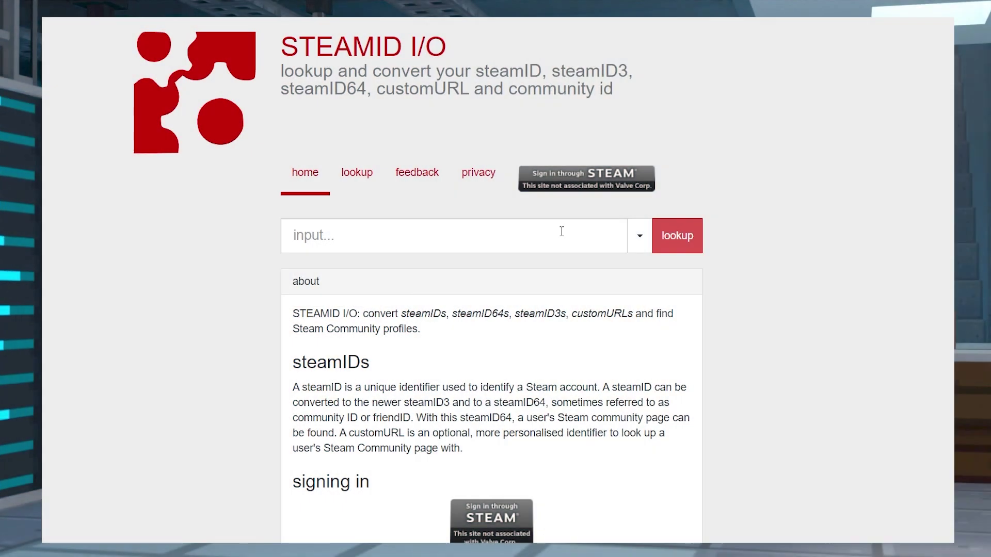
Step: Look up the Steam profile's custom URL and copy the resulting steamID64
{"action": "type", "text": "tayl"}
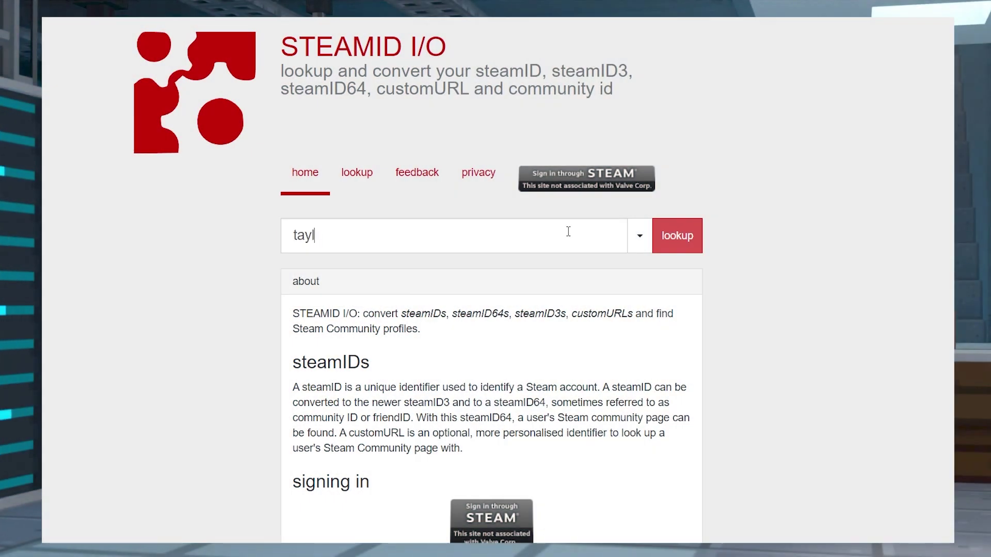
{"action": "type", "text": "orftnjh"}
{"action": "key", "text": "Return"}
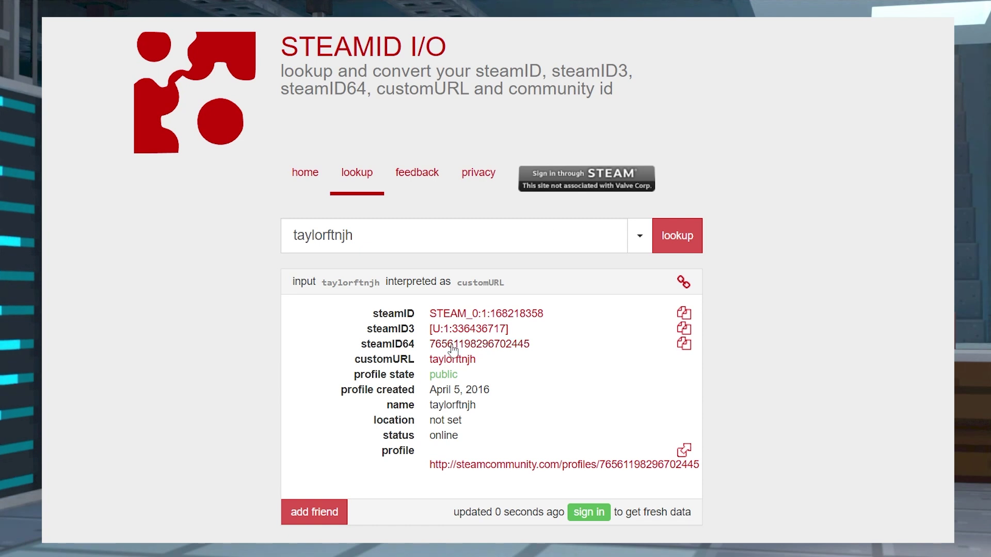
{"action": "left_click", "coordinate": [684, 345]}
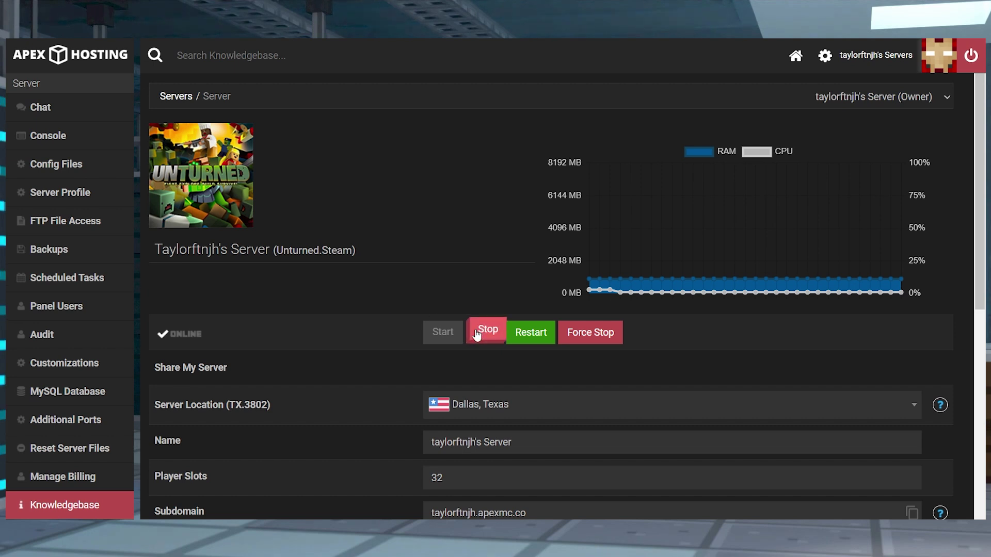
Step: Stop the server and save Commands.dat with a single 'owner' line holding the pasted steamID64
{"action": "left_click", "coordinate": [477, 334]}
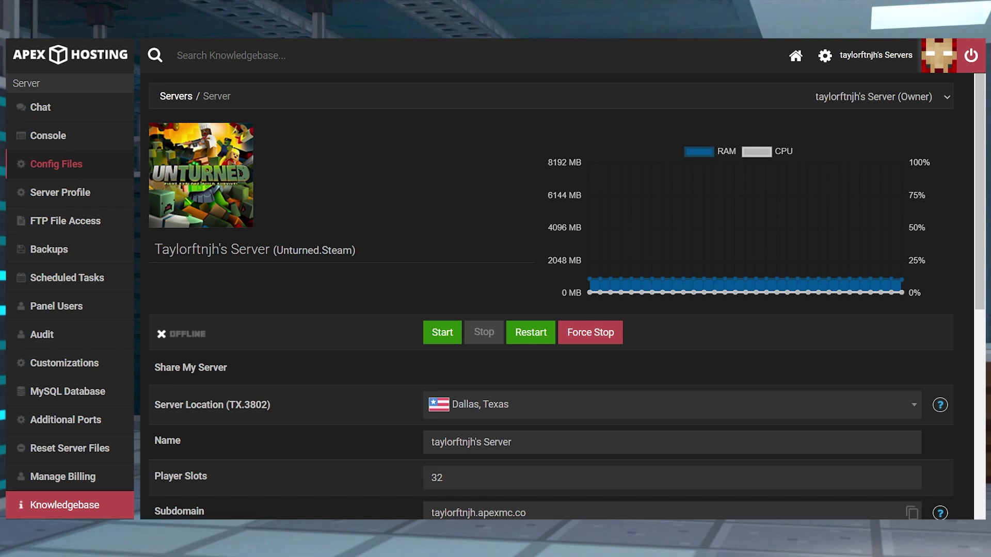
{"action": "left_click", "coordinate": [55, 163]}
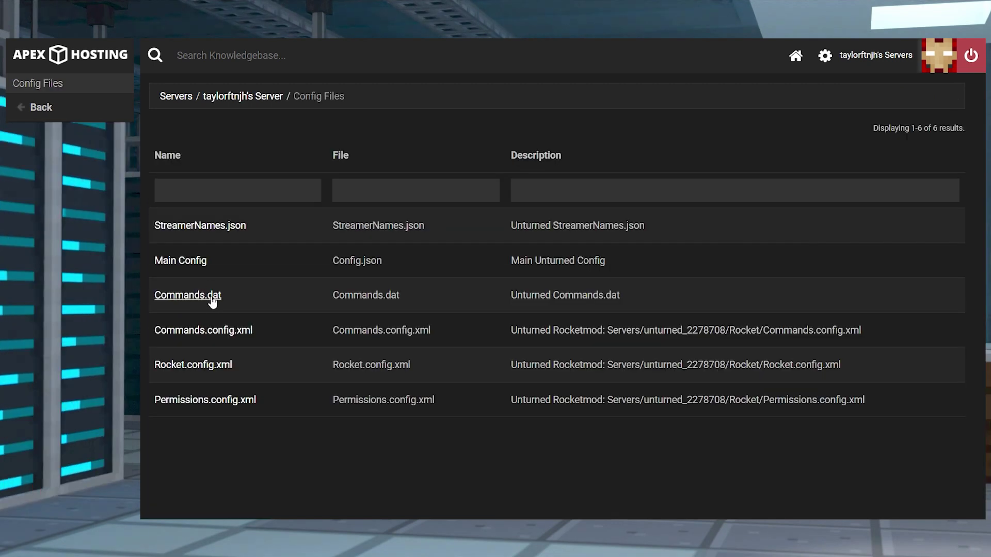
{"action": "left_click", "coordinate": [194, 300]}
{"action": "type", "text": "owner"}
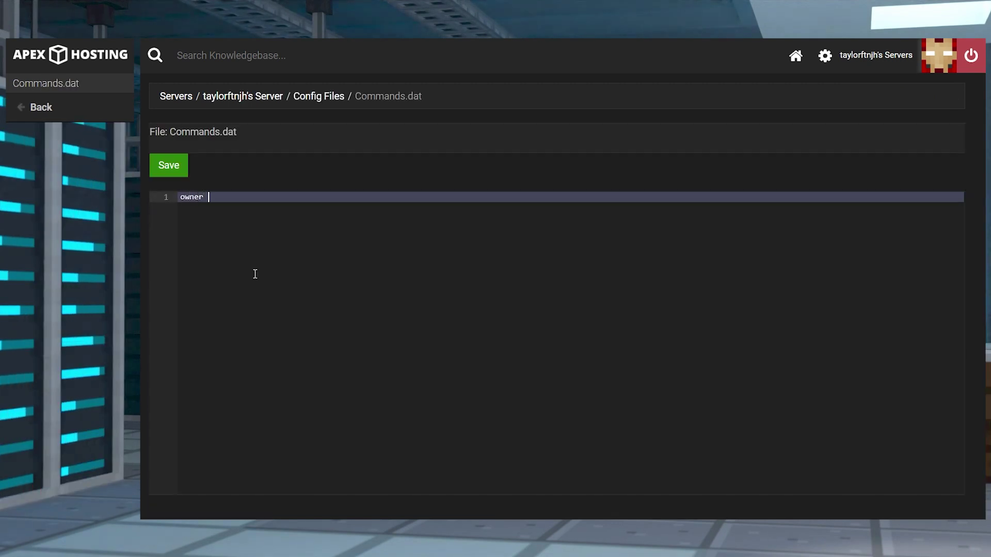
{"action": "key", "text": "ctrl+v"}
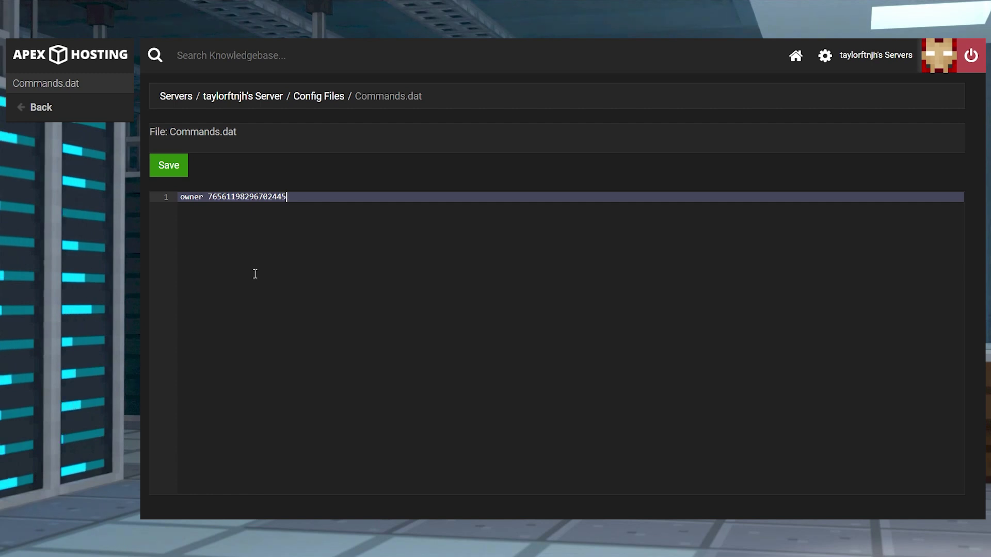
{"action": "key", "text": "Return"}
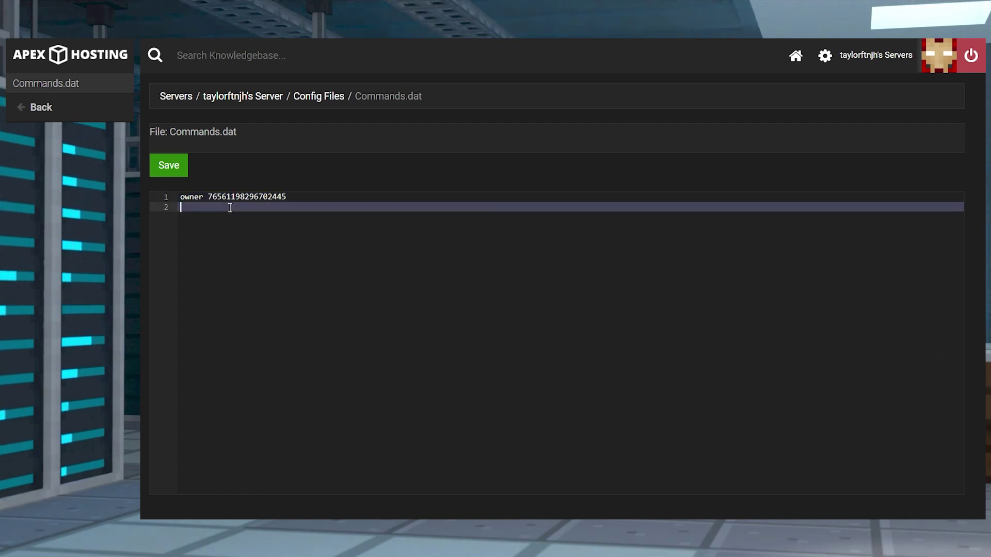
{"action": "type", "text": "owner St"}
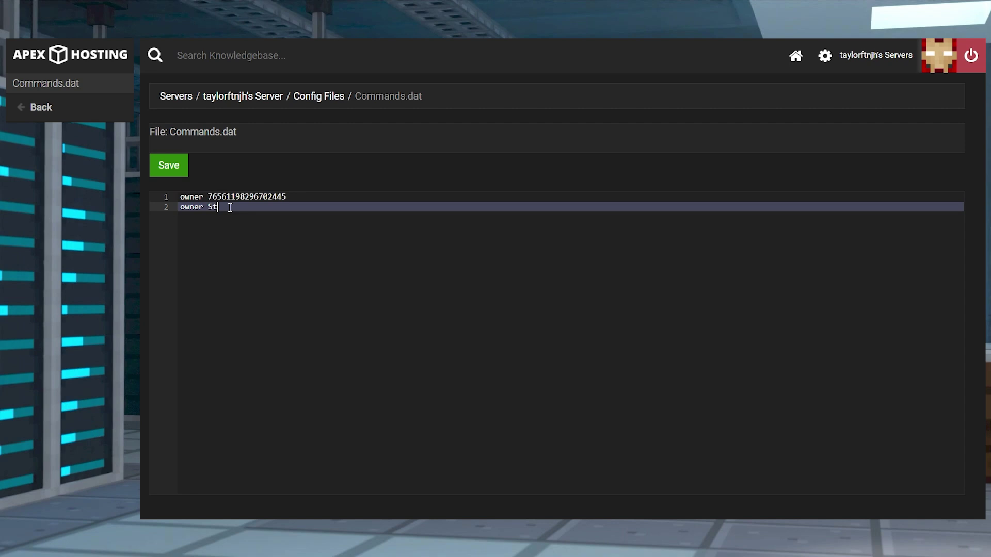
{"action": "type", "text": "eamID64"}
{"action": "key", "text": "ctrl+z"}
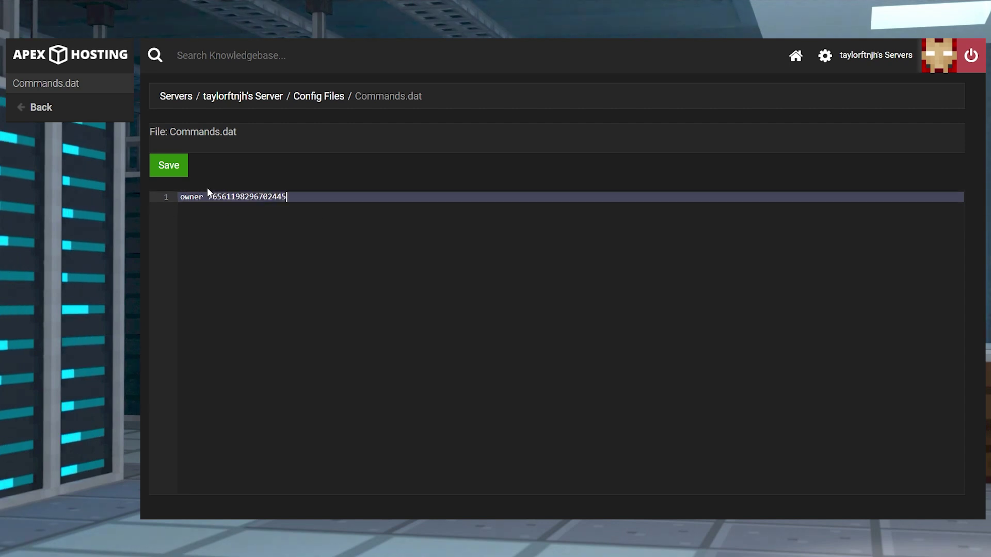
{"action": "left_click", "coordinate": [175, 174]}
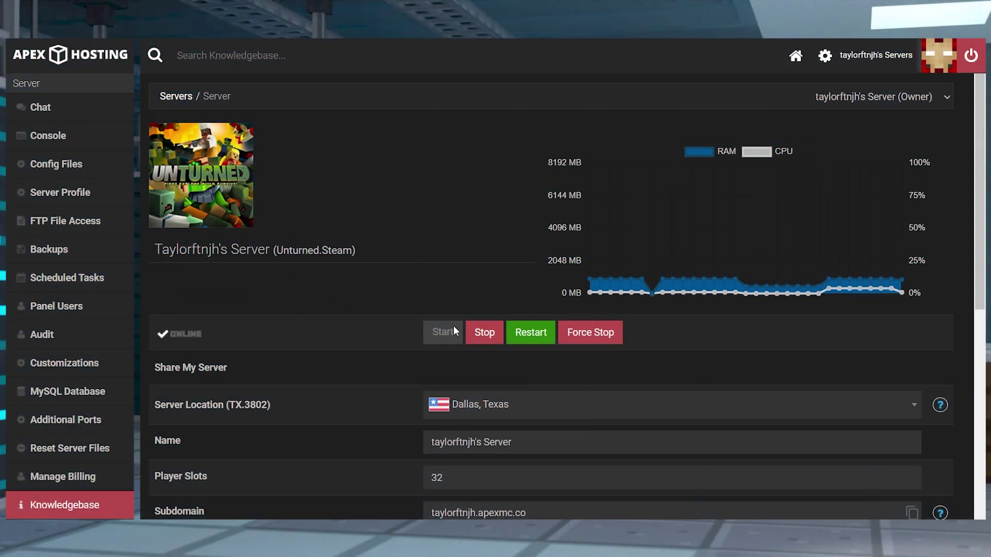
Step: Stop the server, type 'Cheats Enabled' into Commands.dat, and save it
{"action": "left_click", "coordinate": [486, 325]}
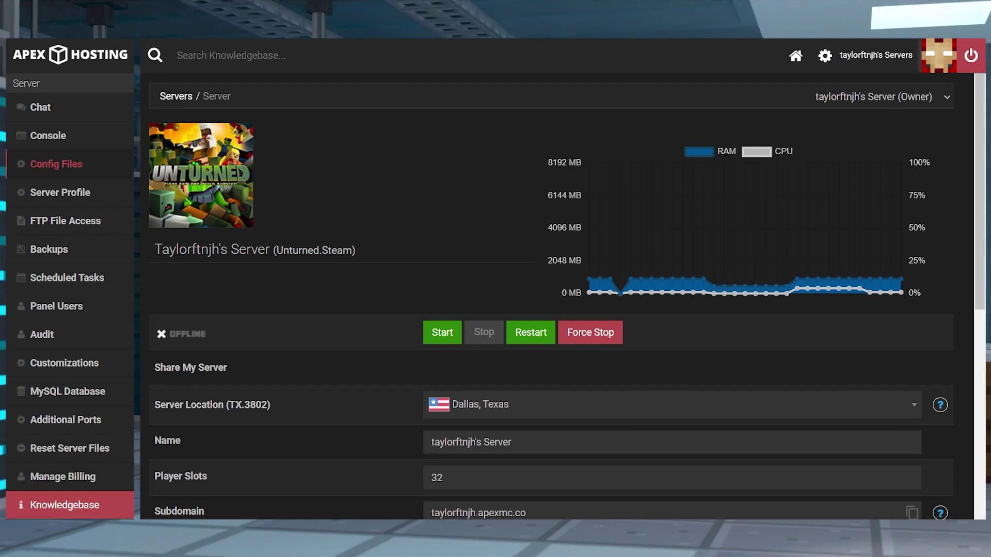
{"action": "left_click", "coordinate": [56, 164]}
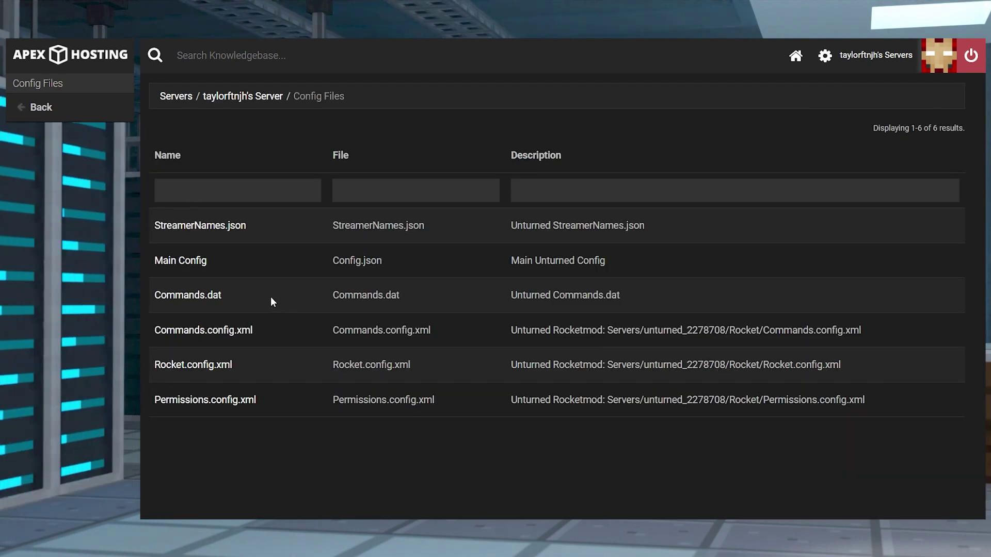
{"action": "left_click", "coordinate": [211, 296]}
{"action": "type", "text": "C"}
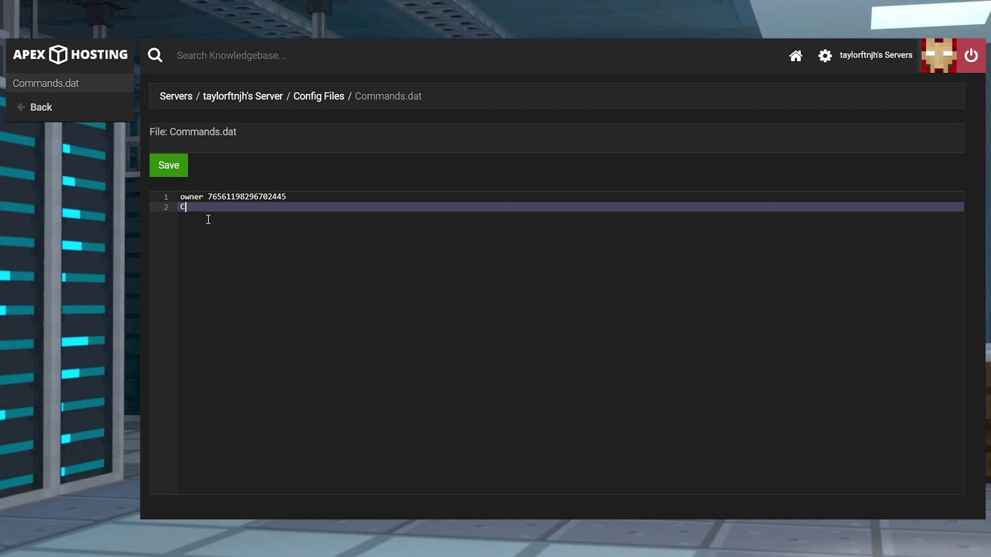
{"action": "type", "text": "heats Enabled"}
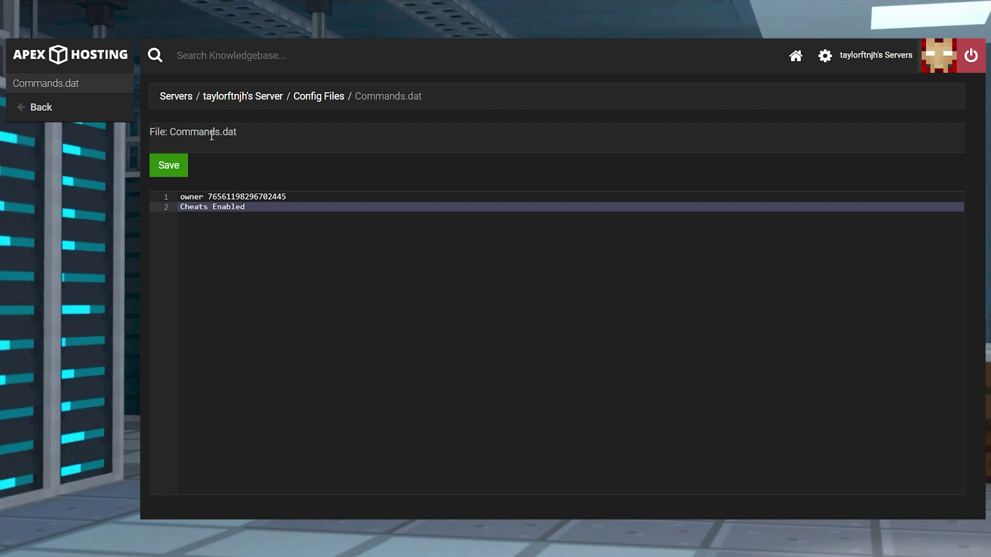
{"action": "left_click", "coordinate": [170, 164]}
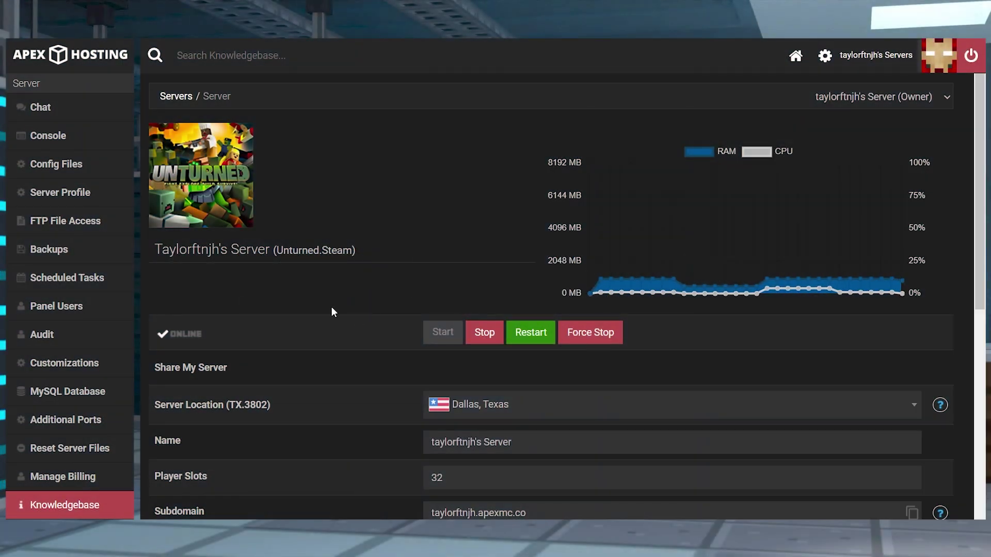
Step: Stop the server, add 'map German' to Commands.dat, save, and restart
{"action": "left_click", "coordinate": [484, 332]}
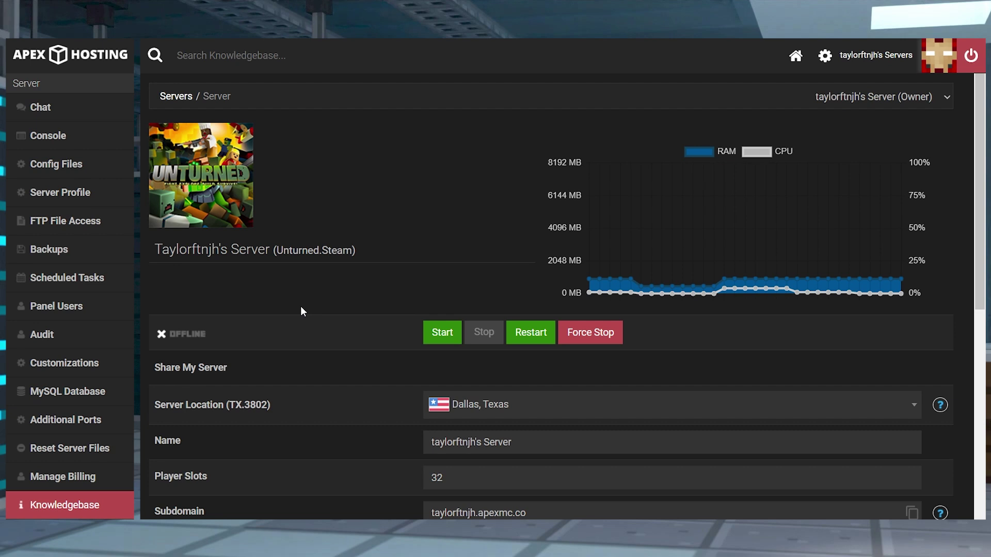
{"action": "left_click", "coordinate": [128, 166]}
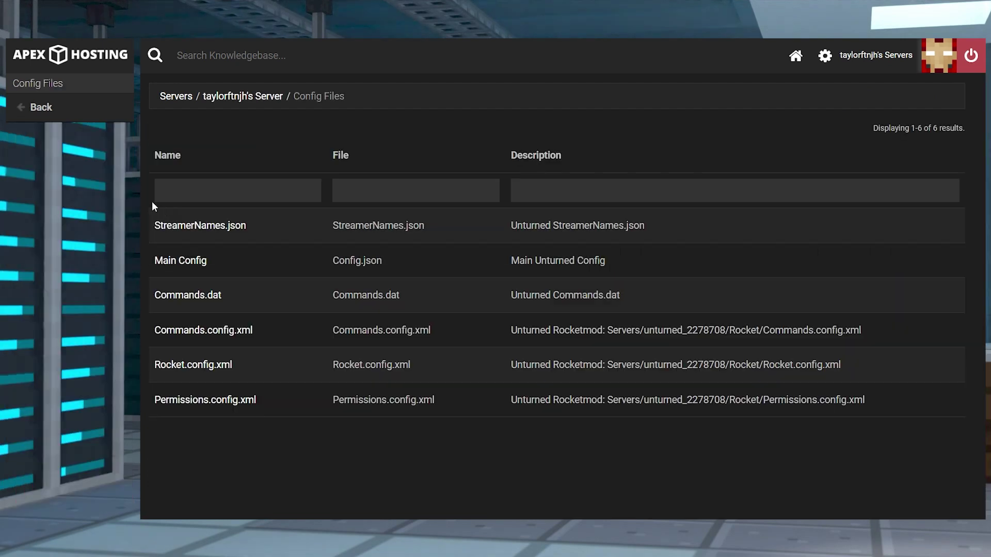
{"action": "left_click", "coordinate": [204, 295]}
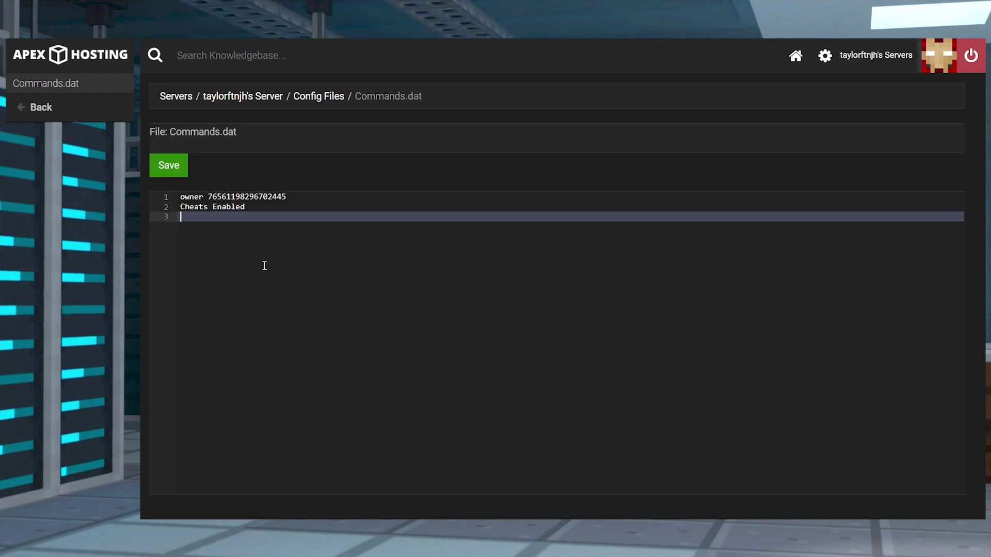
{"action": "type", "text": "map Germany"}
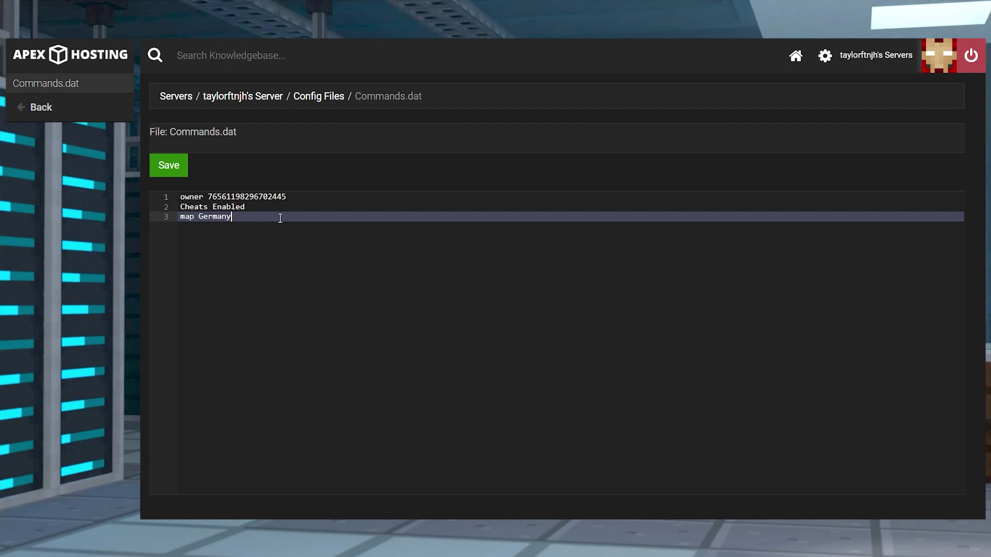
{"action": "left_click", "coordinate": [182, 171]}
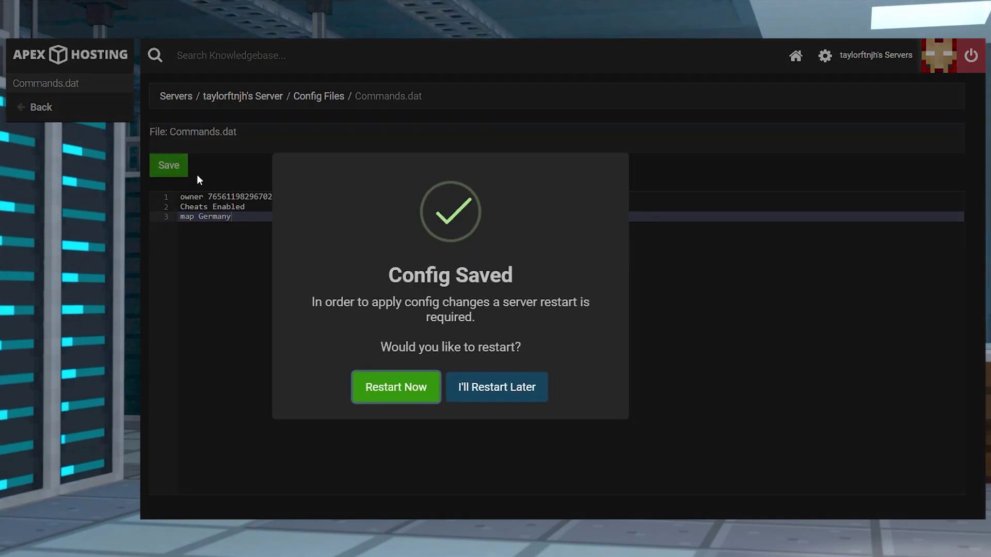
{"action": "left_click", "coordinate": [398, 385]}
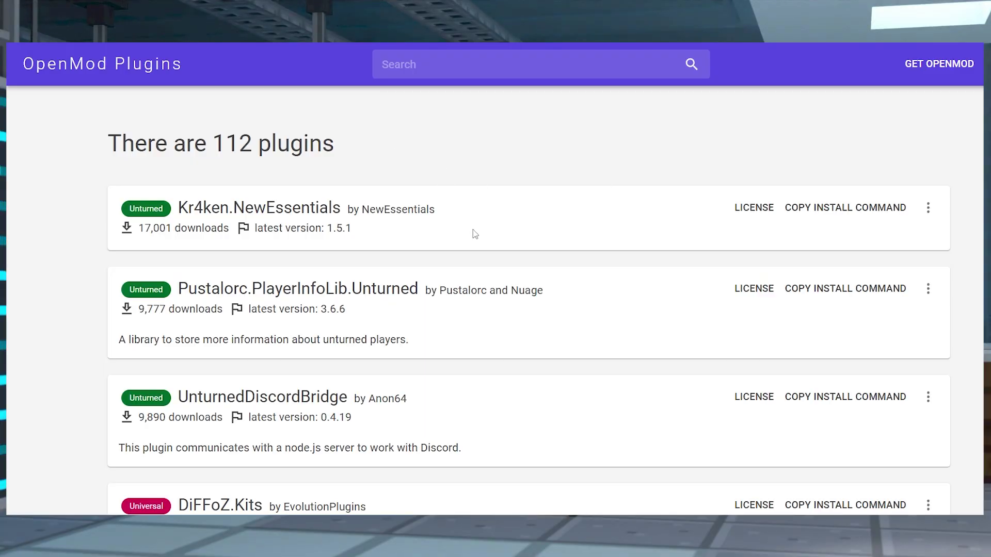
Step: Copy the Kr4ken.NewEssentials install command from the plugin list
{"action": "left_click", "coordinate": [874, 216]}
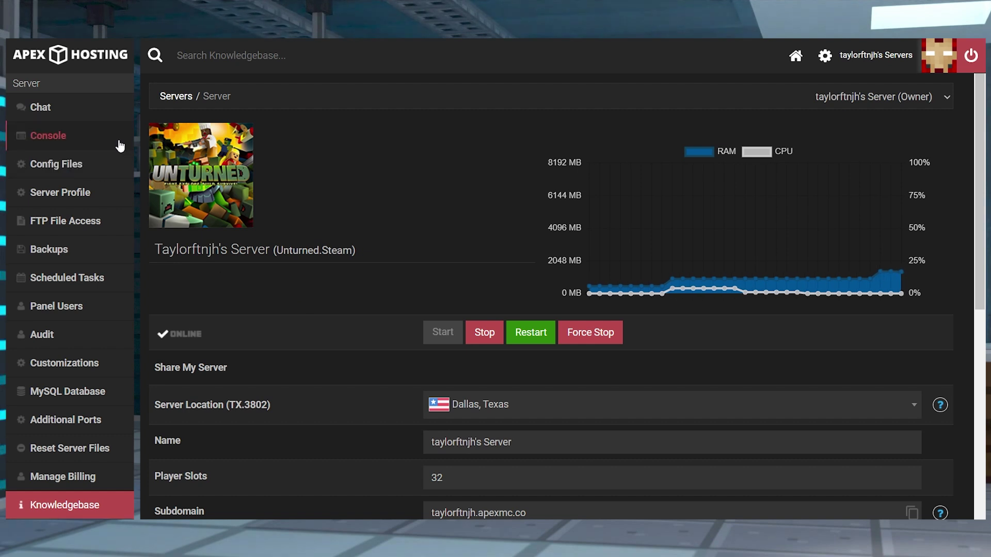
Step: Paste and run the Kr4ken.NewEssentials OpenMod install command in the server console
{"action": "left_click", "coordinate": [120, 147]}
{"action": "left_click", "coordinate": [337, 407]}
{"action": "key", "text": "ctrl+v"}
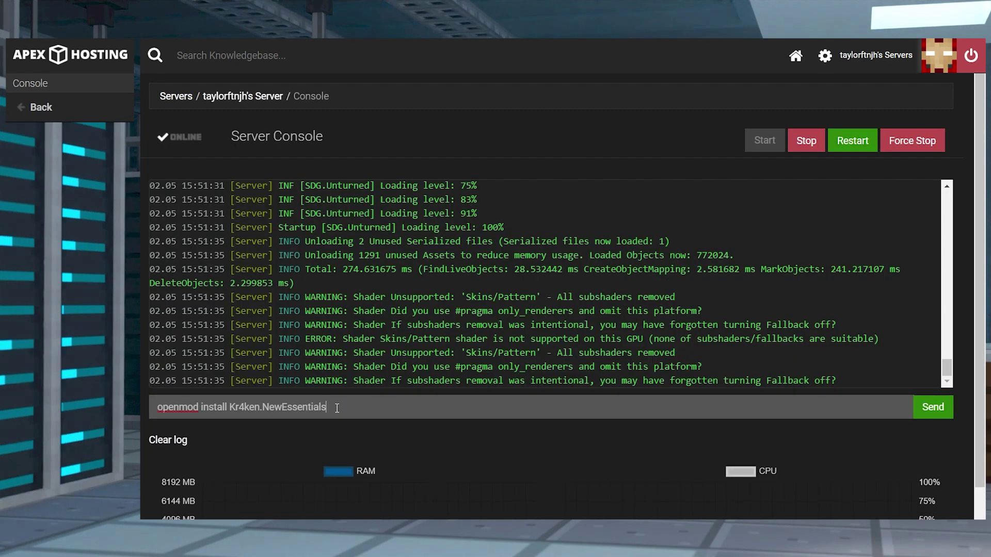
{"action": "key", "text": "Return"}
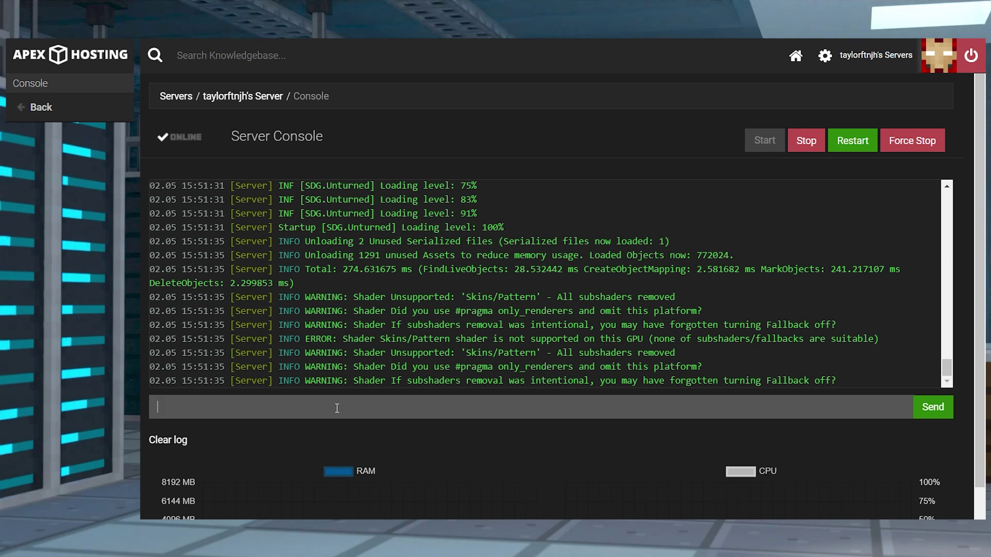
Step: Confirm Kr4ken.NewEssentials v1.5.1 installed successfully and type the openmod reload command
{"action": "left_click_drag", "start_coordinate": [768, 367], "coordinate": [790, 367]}
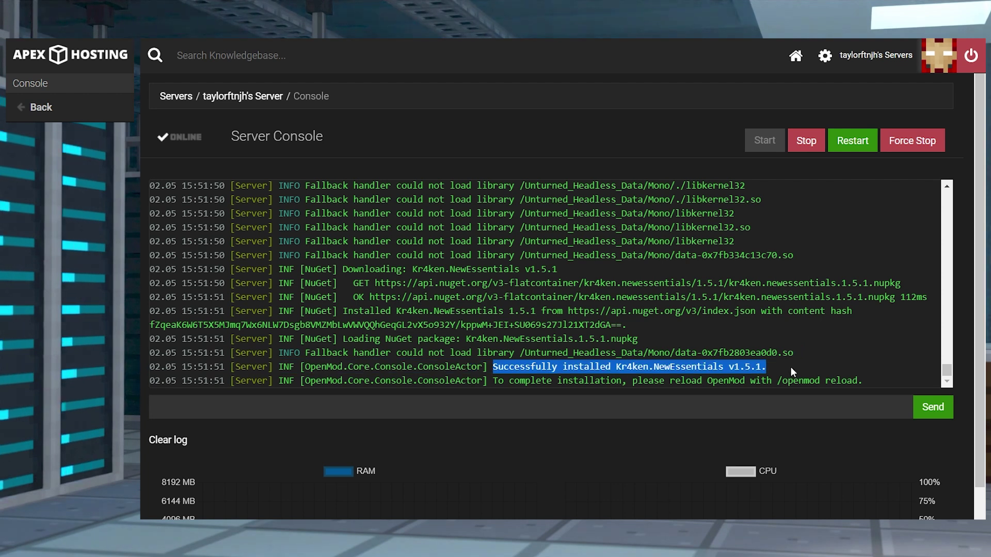
{"action": "left_click", "coordinate": [798, 406]}
{"action": "type", "text": "openmodreloa"}
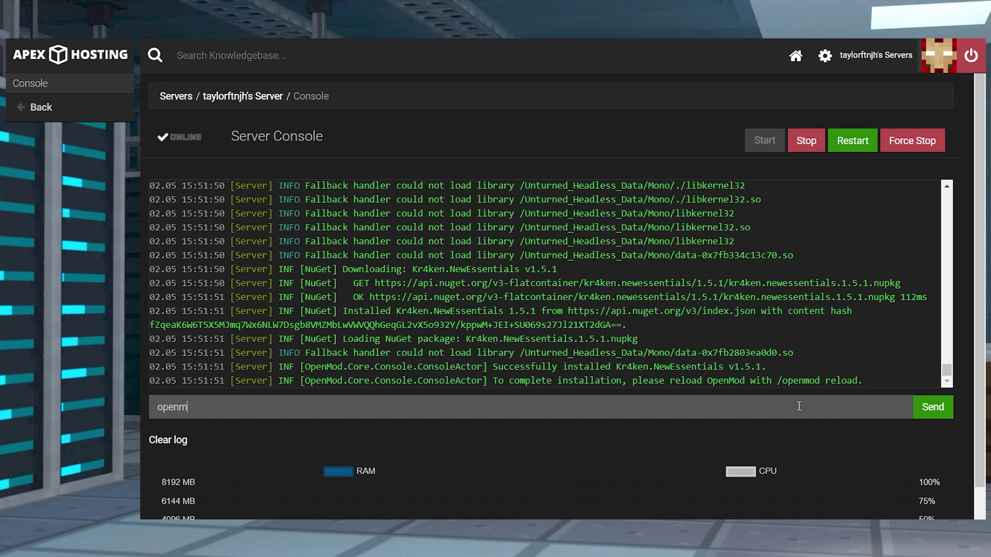
{"action": "type", "text": "d"}
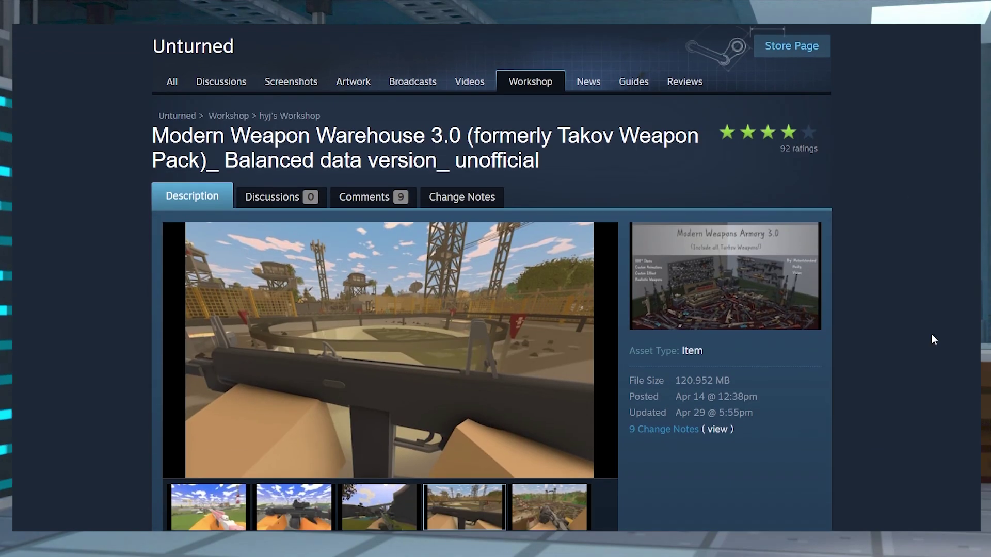
{"action": "scroll", "coordinate": [930, 333], "scroll_direction": "down", "scroll_amount": 8}
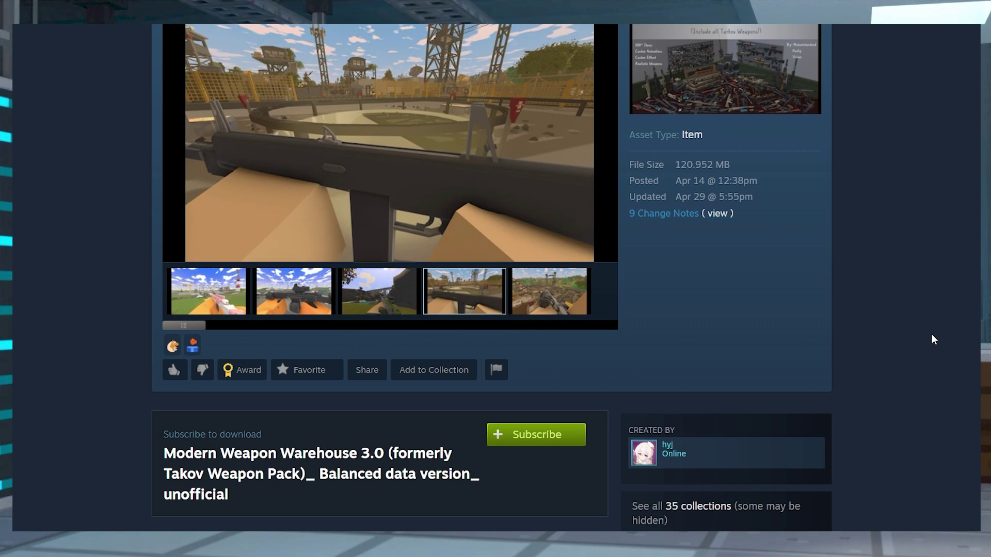
{"action": "scroll", "coordinate": [932, 339], "scroll_direction": "down", "scroll_amount": 2}
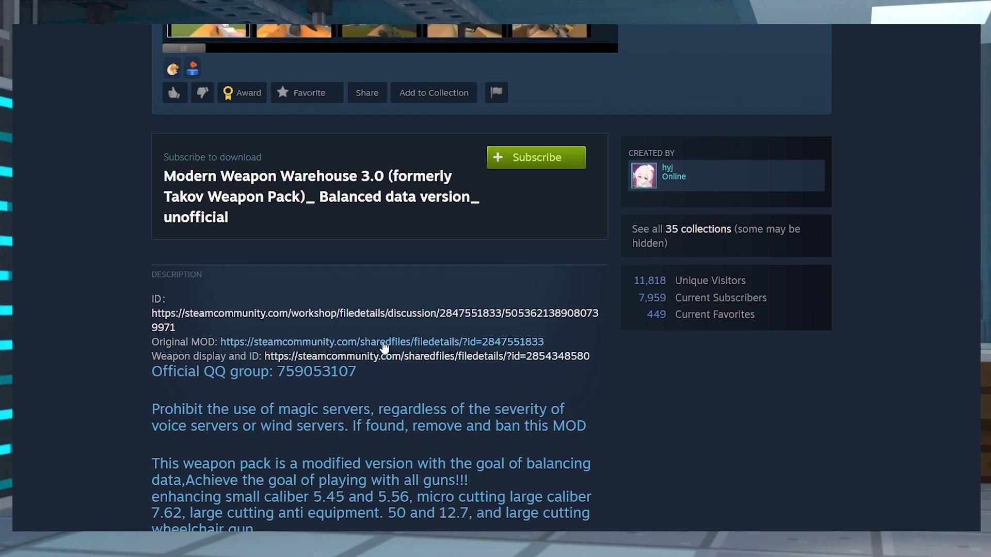
{"action": "left_click_drag", "start_coordinate": [546, 342], "coordinate": [481, 346]}
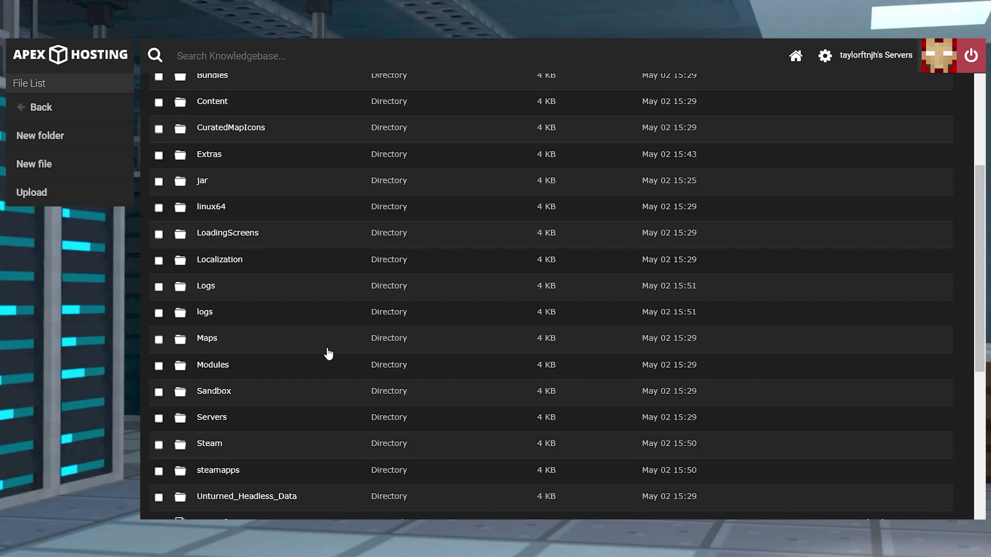
Step: Open WorkshopDownloadConfig.json from the server's unturned folder for editing
{"action": "left_click", "coordinate": [222, 422]}
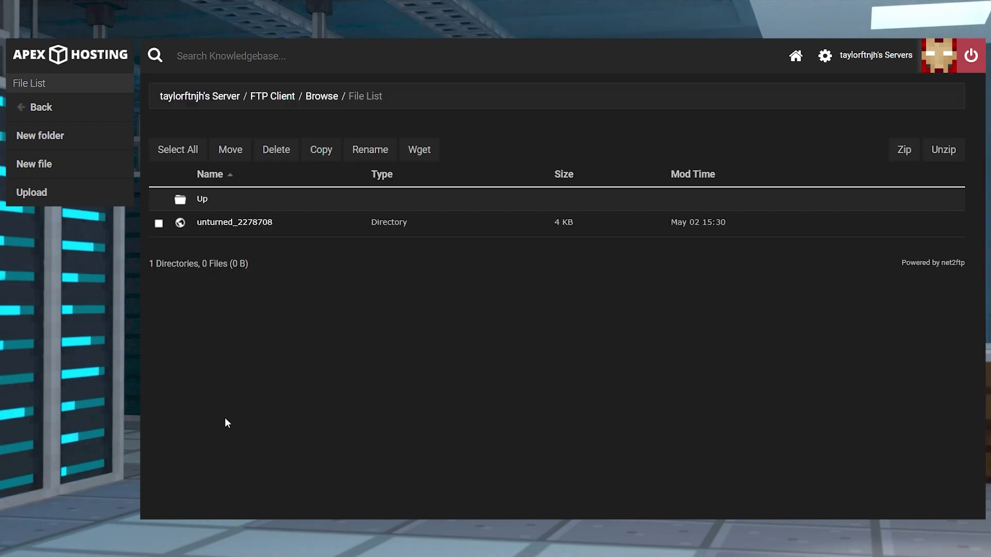
{"action": "left_click", "coordinate": [251, 227]}
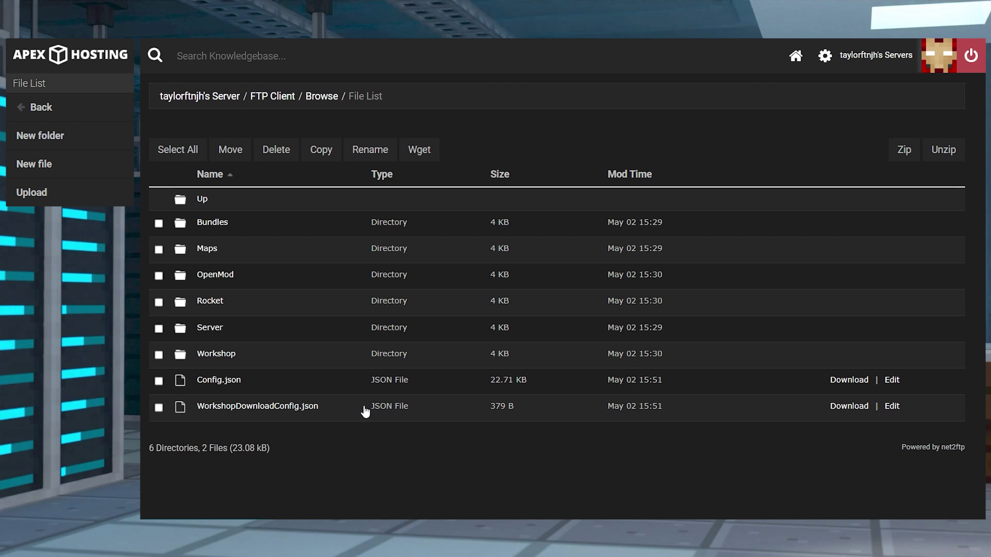
{"action": "left_click", "coordinate": [891, 408]}
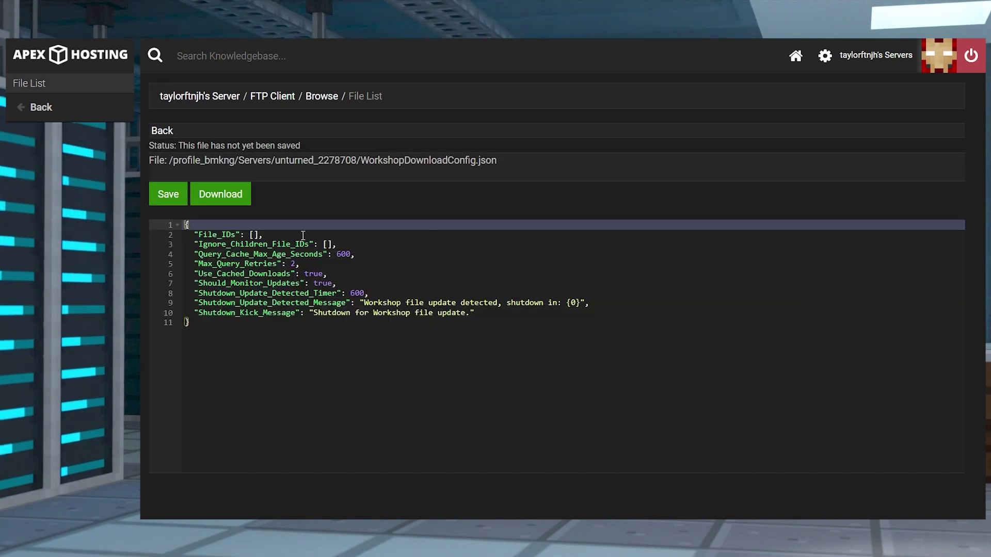
{"action": "left_click", "coordinate": [254, 235]}
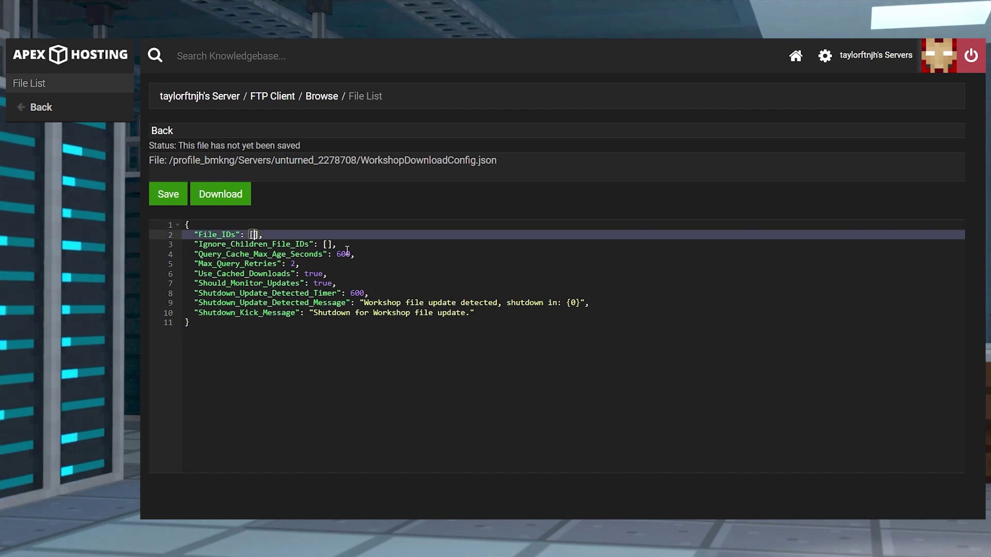
{"action": "key", "text": "Return"}
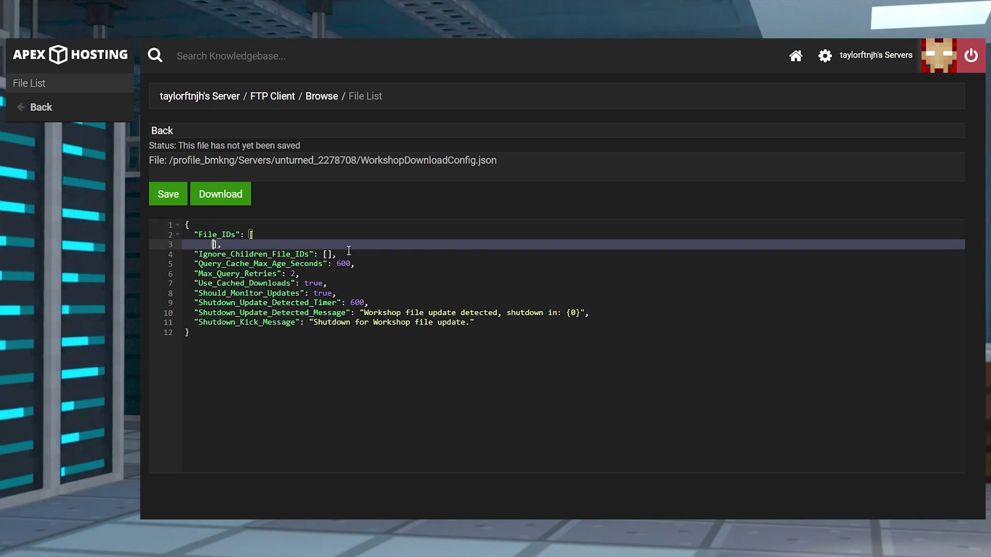
{"action": "key", "text": "Return"}
{"action": "key", "text": "Up"}
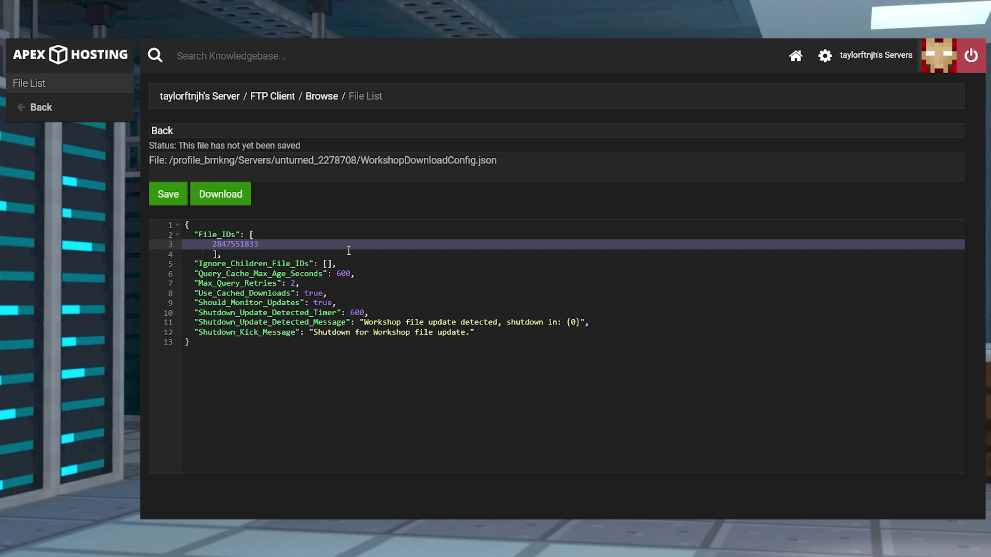
{"action": "key", "text": "Return"}
{"action": "key", "text": "ctrl+v"}
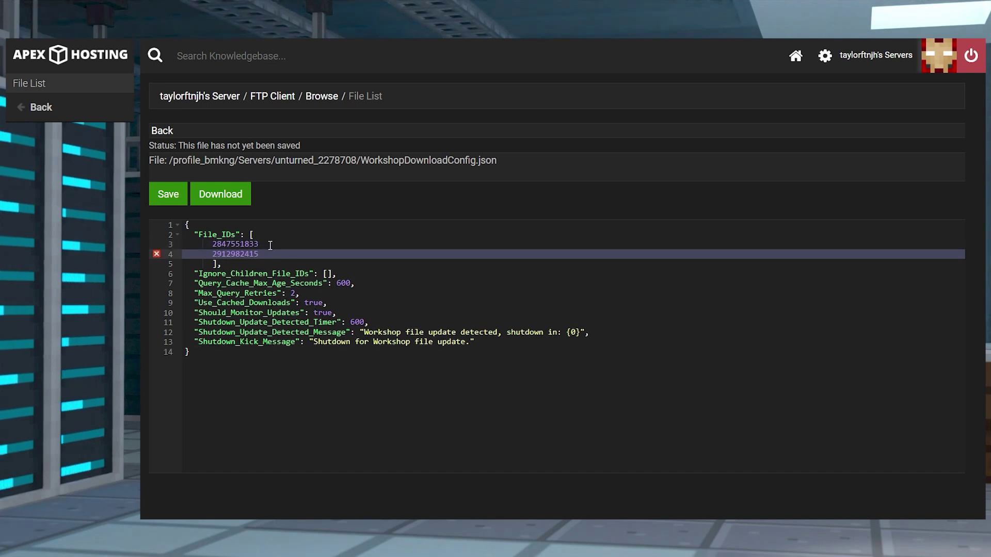
{"action": "left_click", "coordinate": [268, 244]}
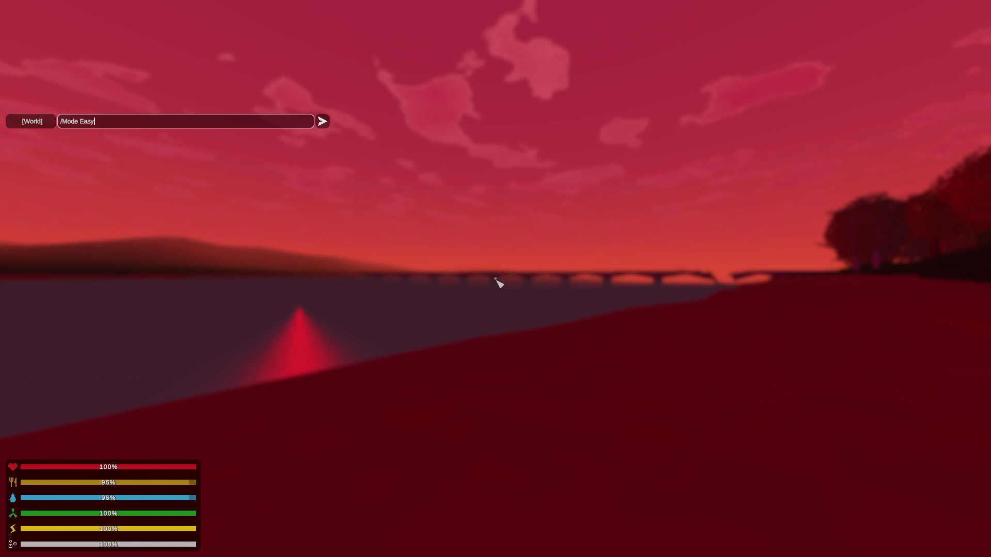
Step: Send the /Mode Easy command and walk into the tent up to the supply table
{"action": "key", "text": "Return"}
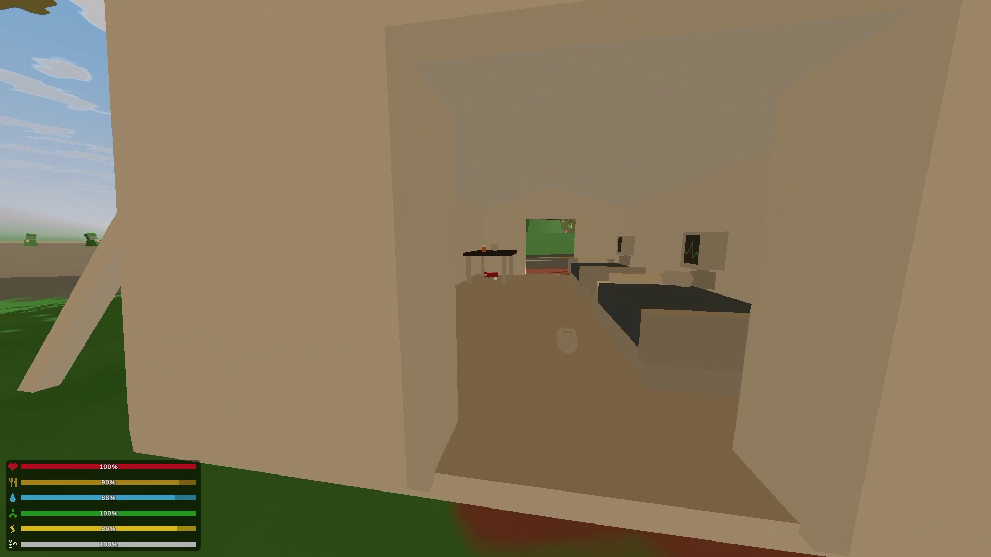
{"action": "key", "text": "w"}
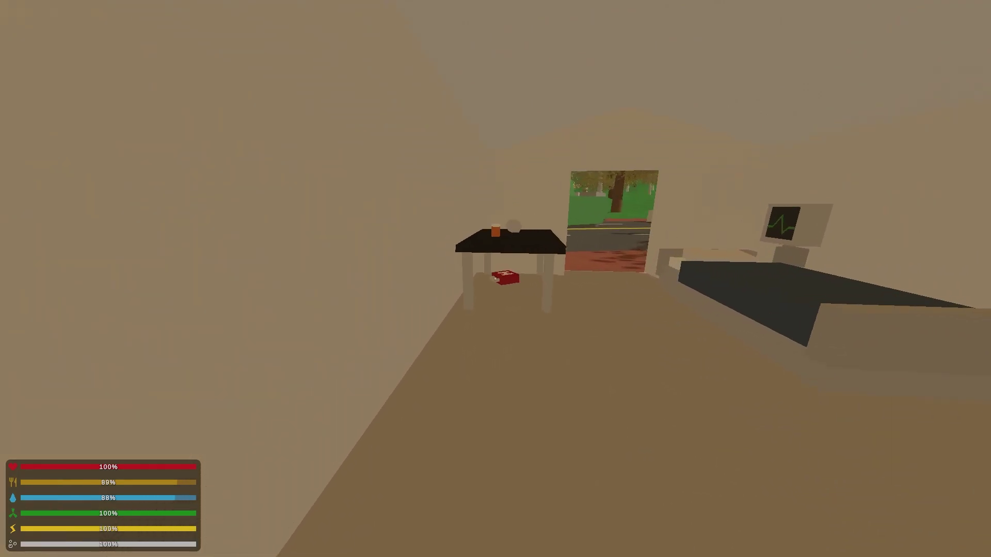
{"action": "key", "text": "w"}
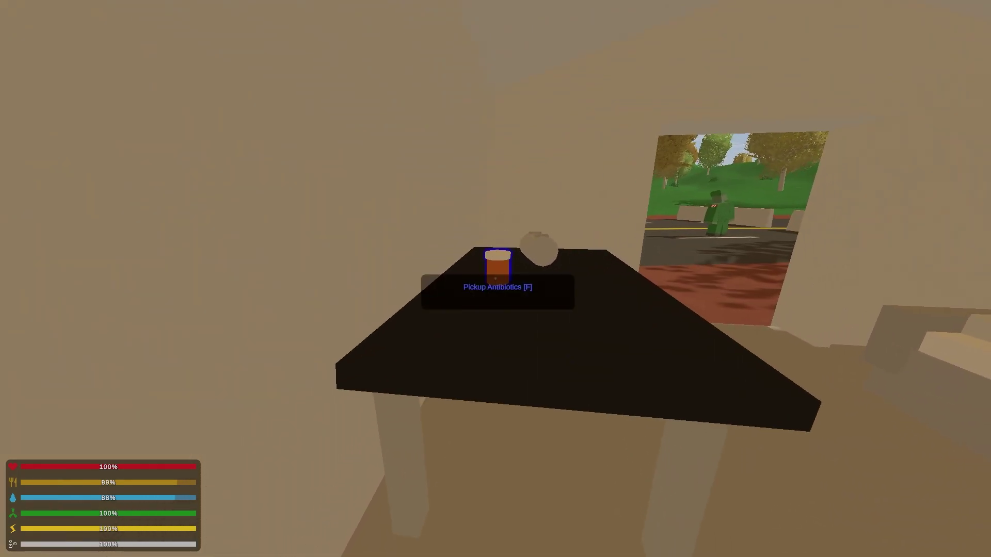
Step: Pick up the antibiotics and bandage from the table, then step back toward the doorway
{"action": "key", "text": "f"}
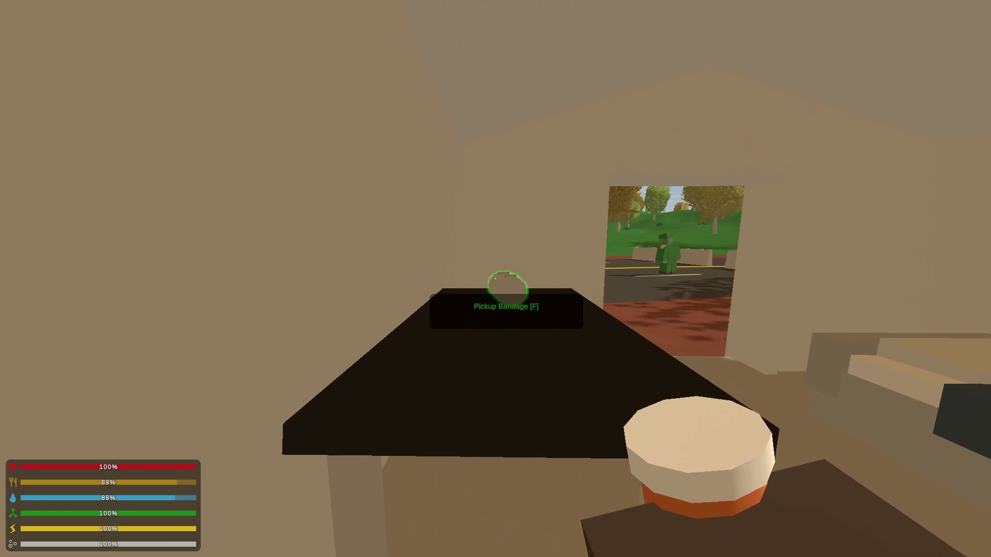
{"action": "key", "text": "f"}
{"action": "key", "text": "s"}
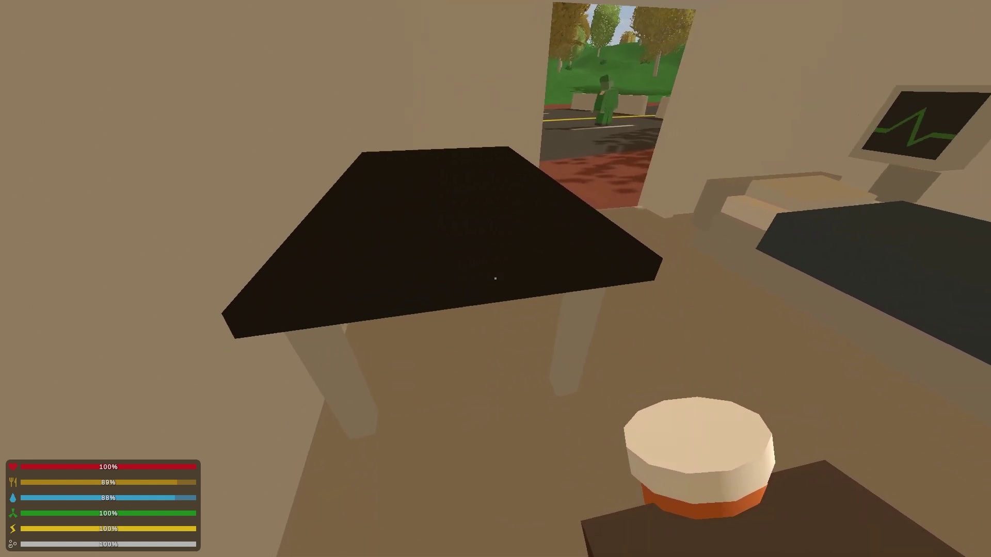